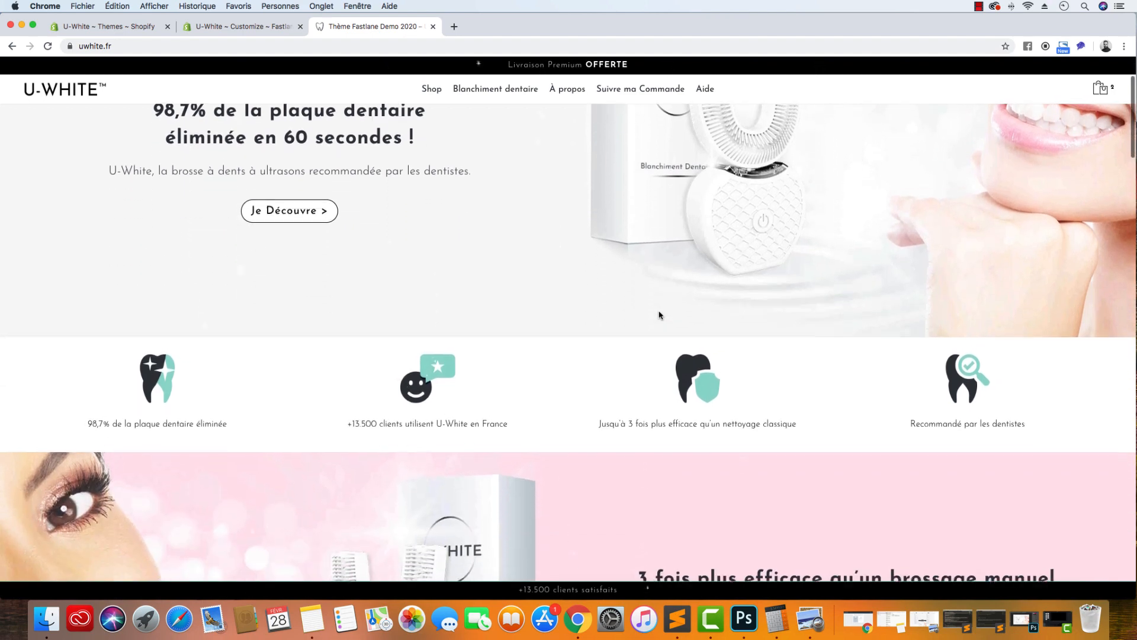
# Examine the uwhite.fr homepage, focusing on the pink image-and-text block below the icon columns
pyautogui.scroll(-1, 660, 316)
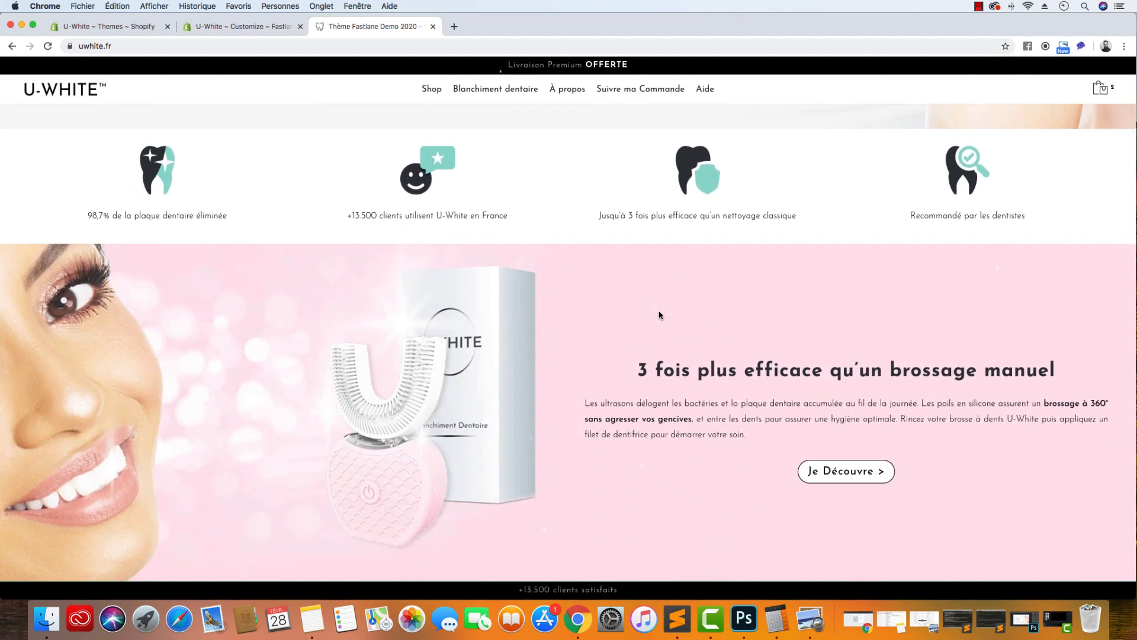
pyautogui.scroll(5, 660, 315)
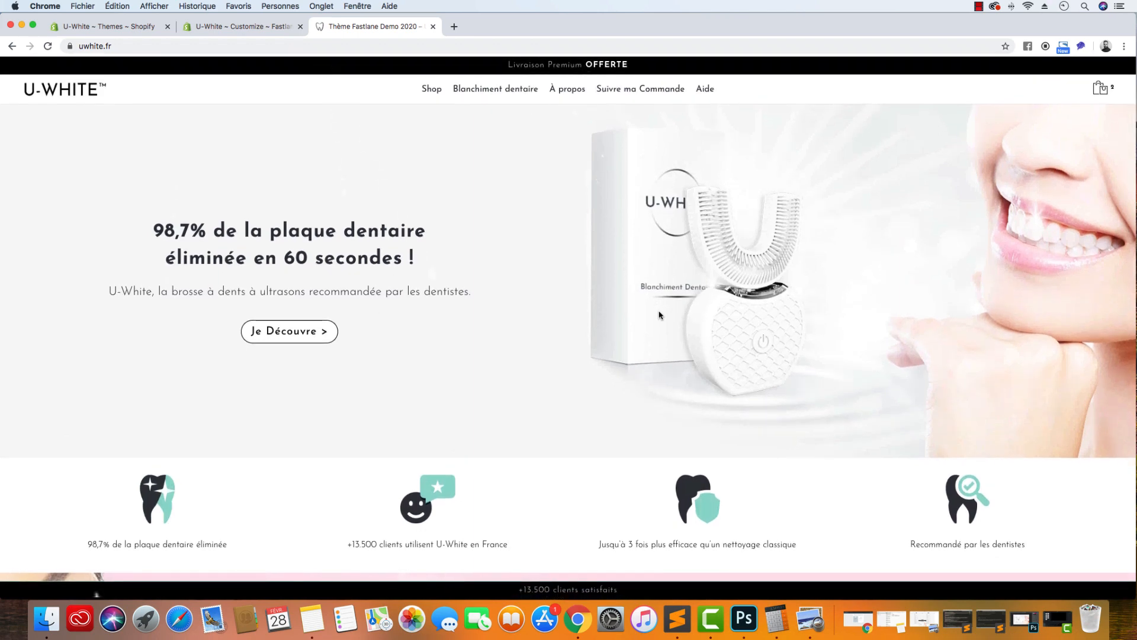
pyautogui.scroll(-5, 659, 314)
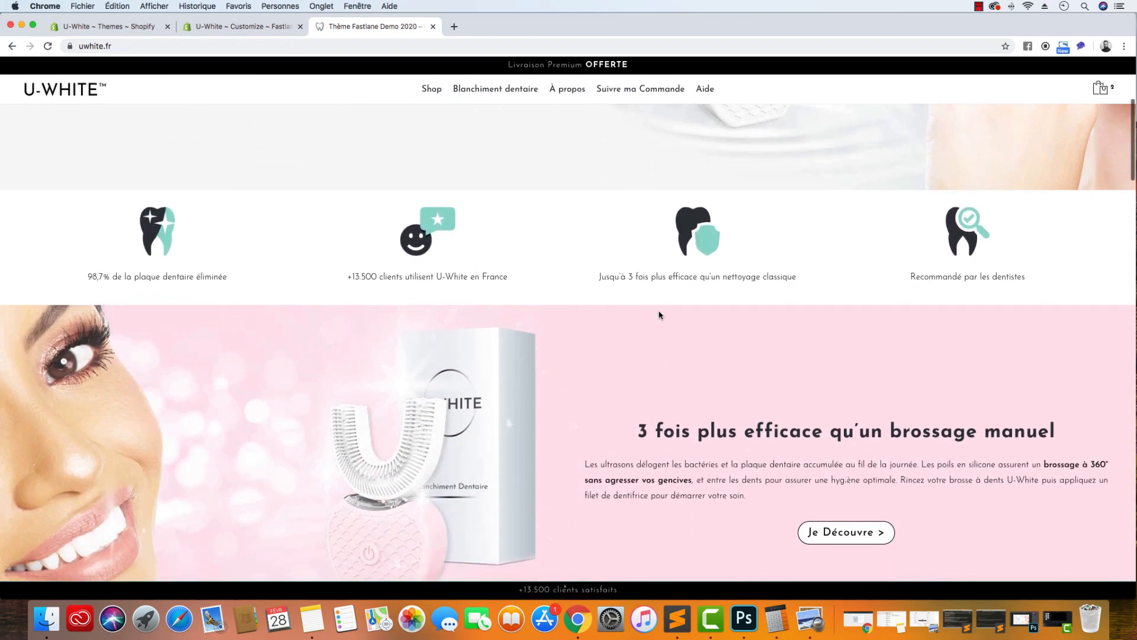
pyautogui.scroll(-4, 661, 315)
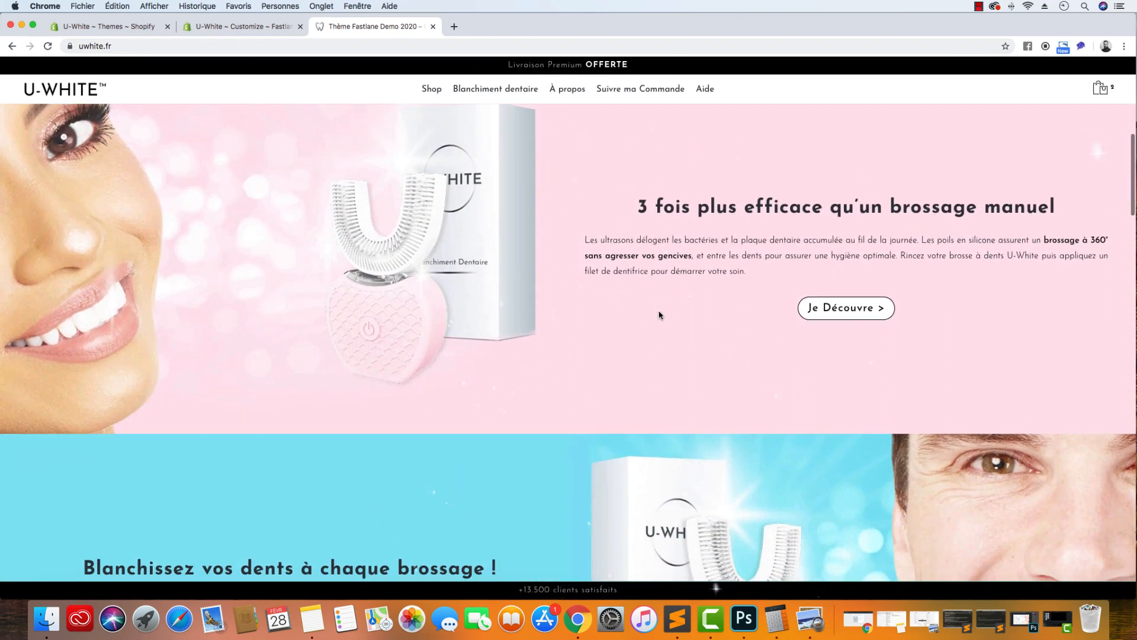
pyautogui.scroll(5, 660, 315)
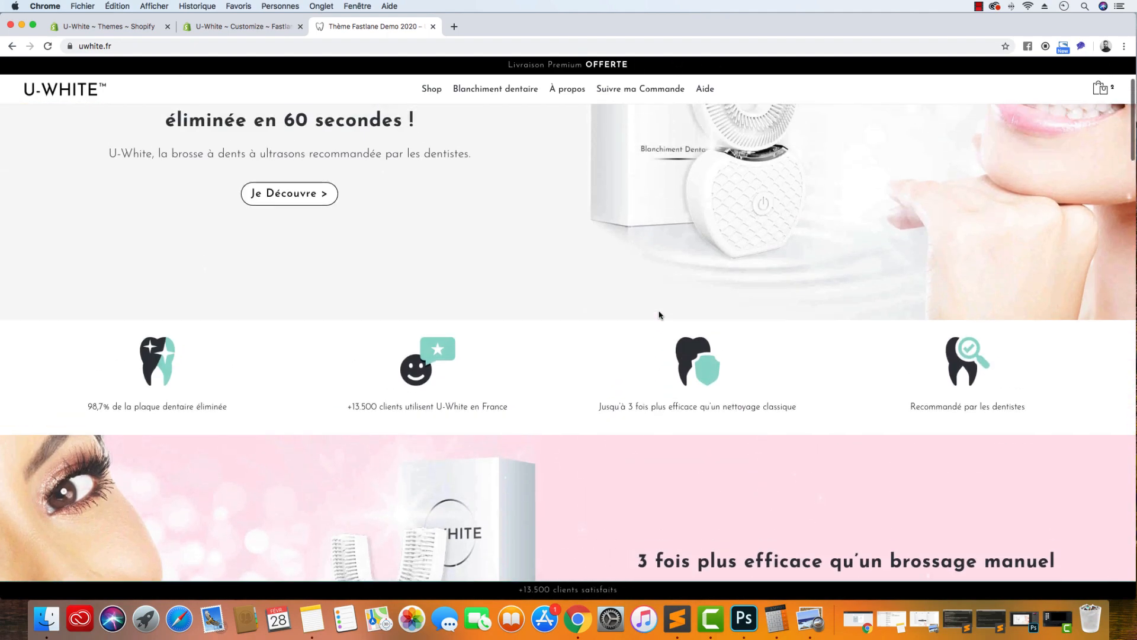
pyautogui.scroll(-1, 661, 315)
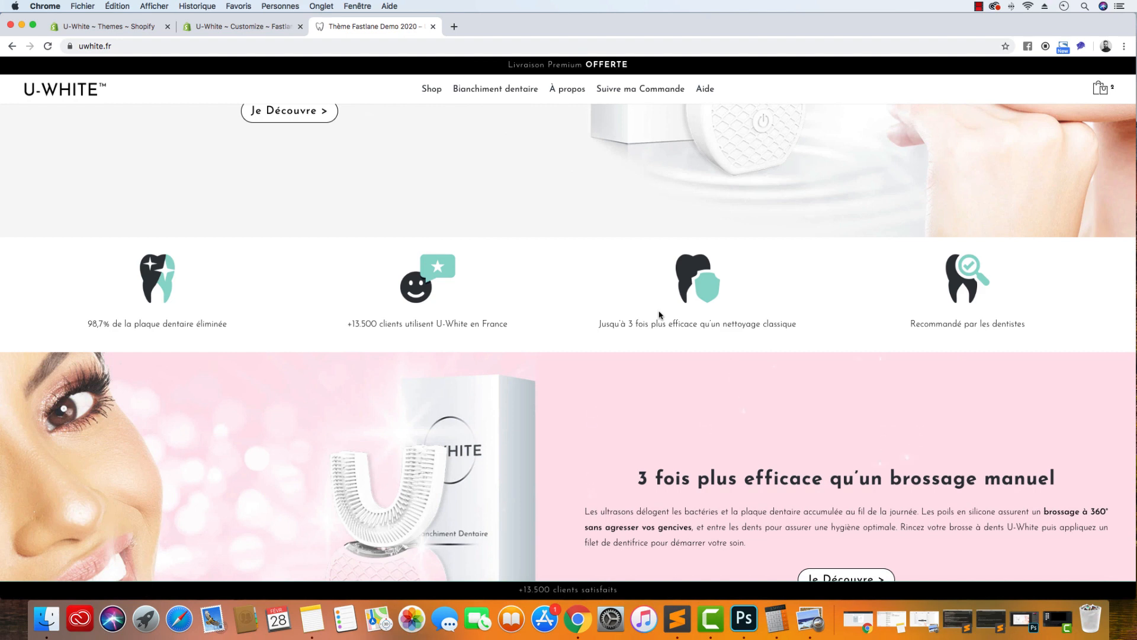
pyautogui.scroll(-3, 662, 319)
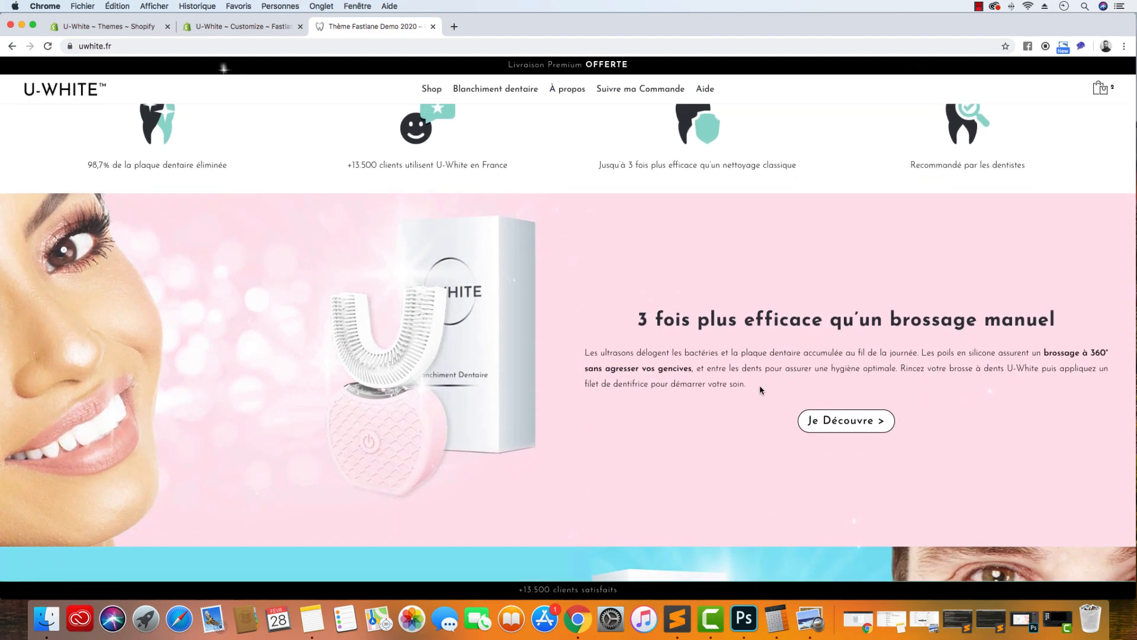
pyautogui.moveTo(757, 390); pyautogui.dragTo(559, 353)
pyautogui.click(716, 384)
pyautogui.scroll(7, 720, 384)
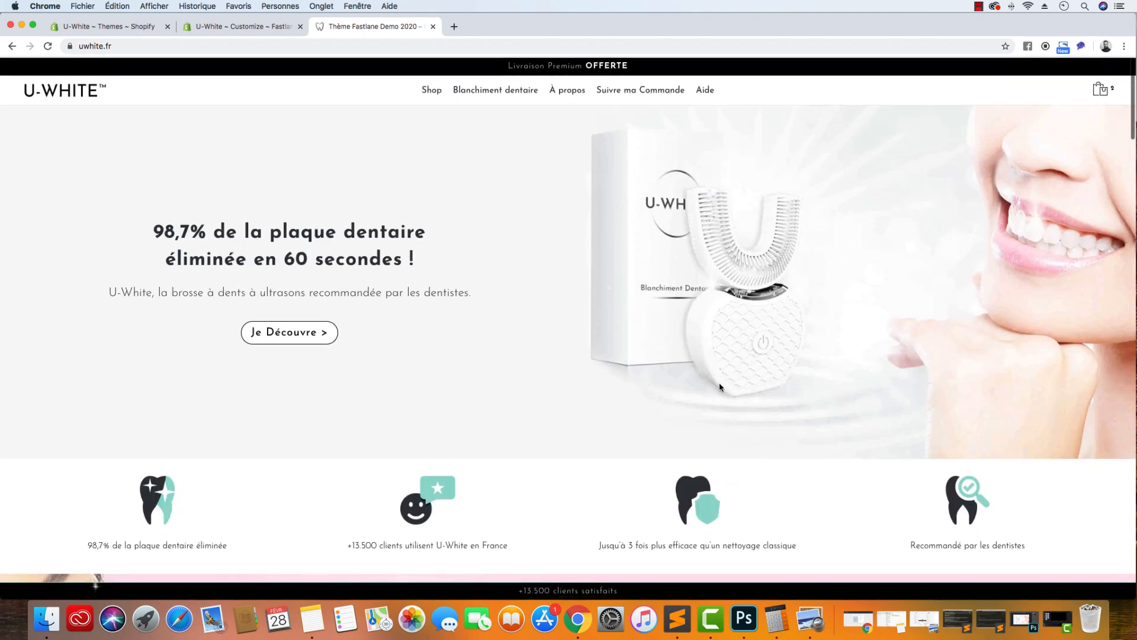
pyautogui.scroll(-5, 513, 310)
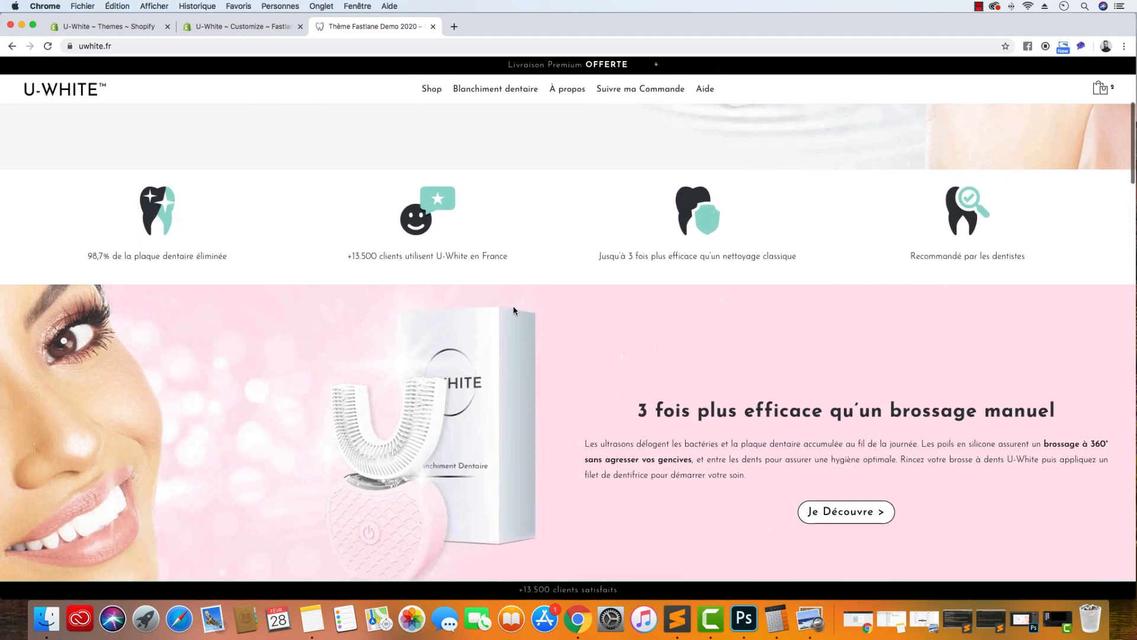
pyautogui.scroll(-2, 513, 310)
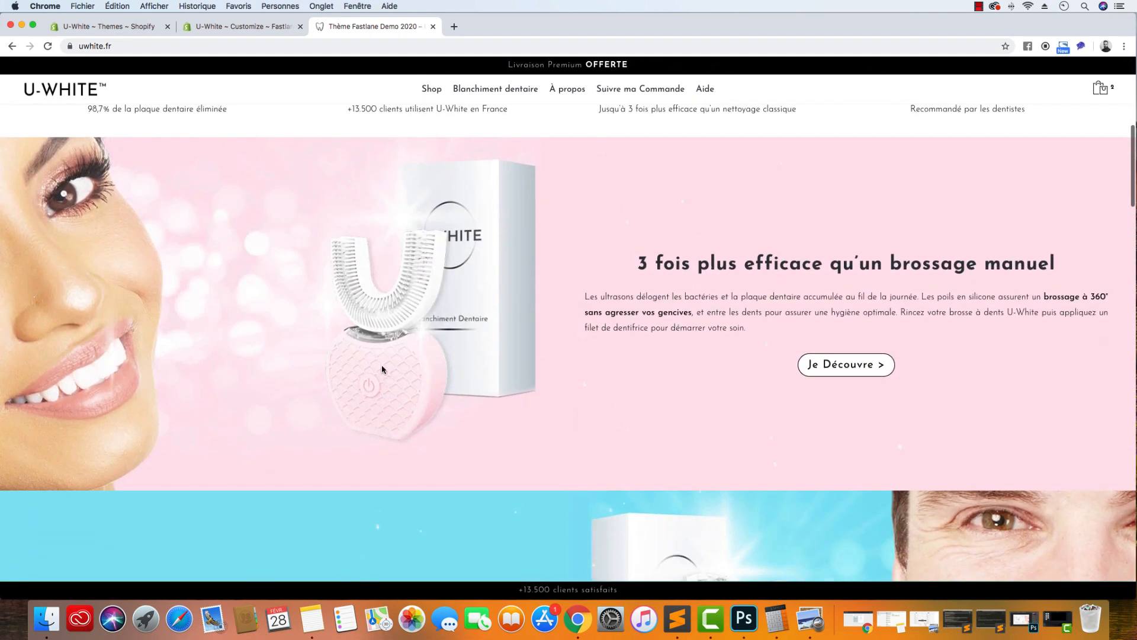
# Locate Grid_Block_Main_Image_Pink.jpg in the U-White project's Grid_Block_Main_Image folder in Finder and bring it up in Photoshop
pyautogui.click(54, 616)
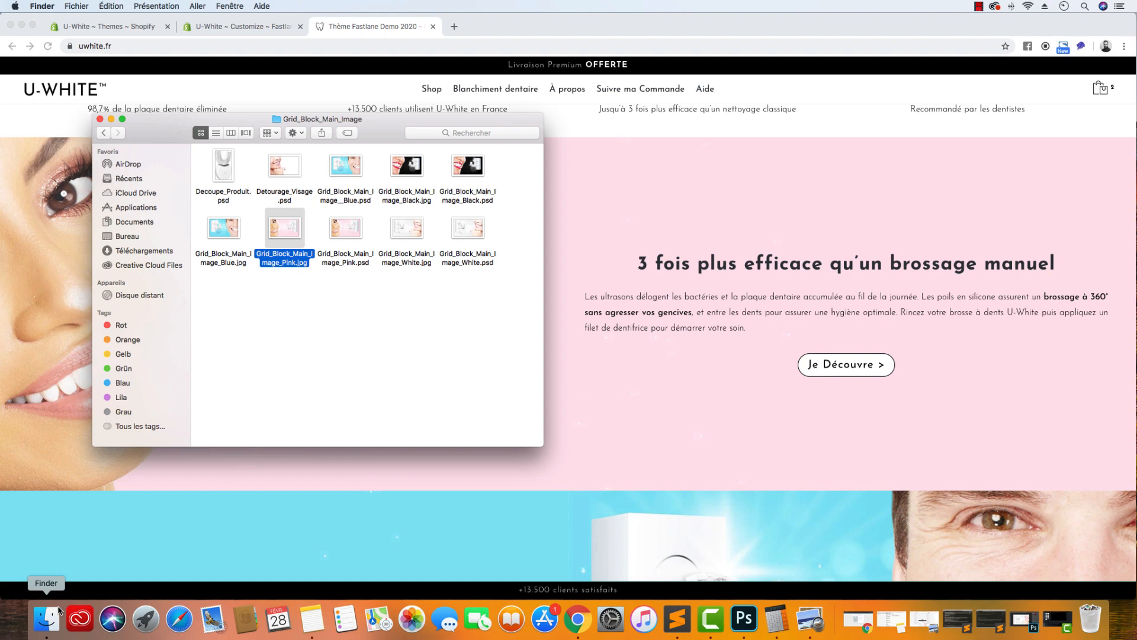
pyautogui.click(304, 333)
pyautogui.click(104, 133)
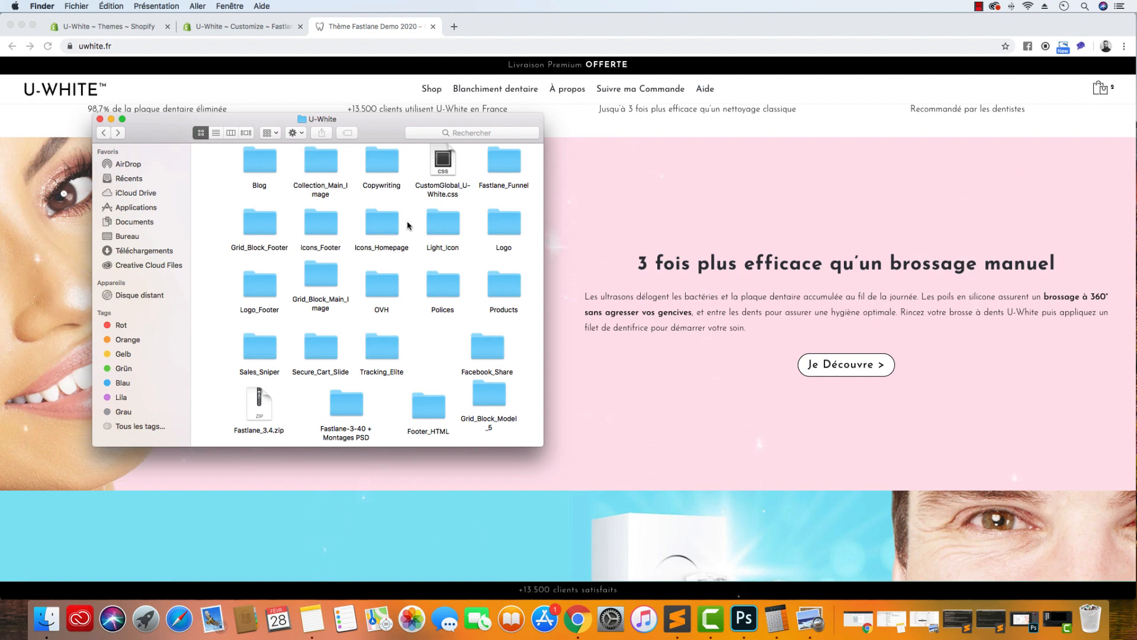
pyautogui.click(325, 285)
pyautogui.doubleClick(327, 284)
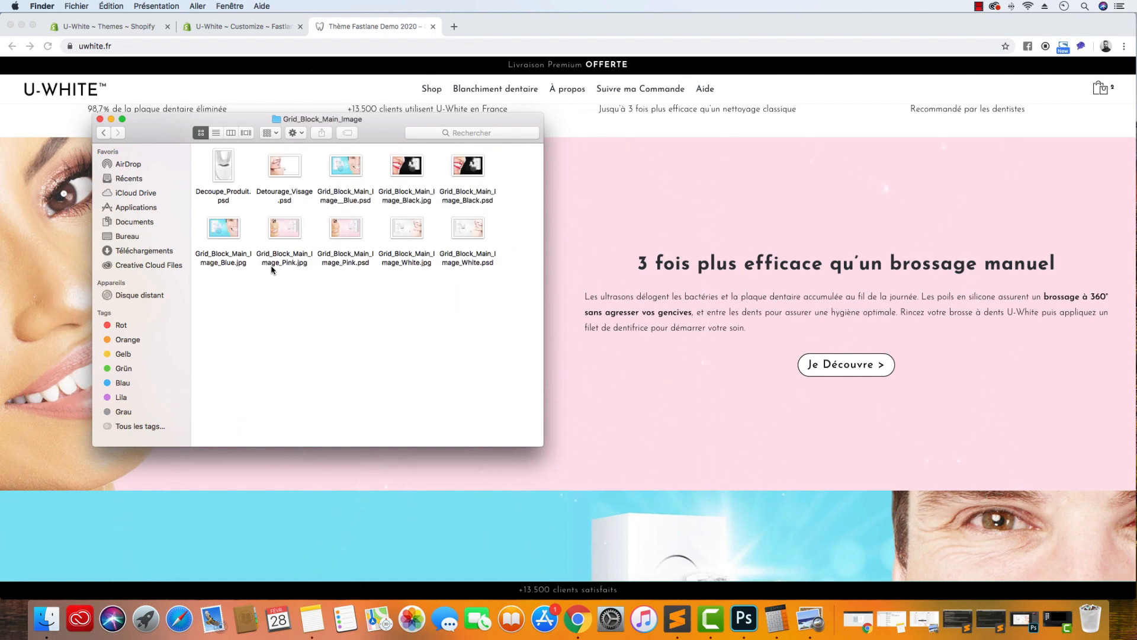
pyautogui.click(289, 252)
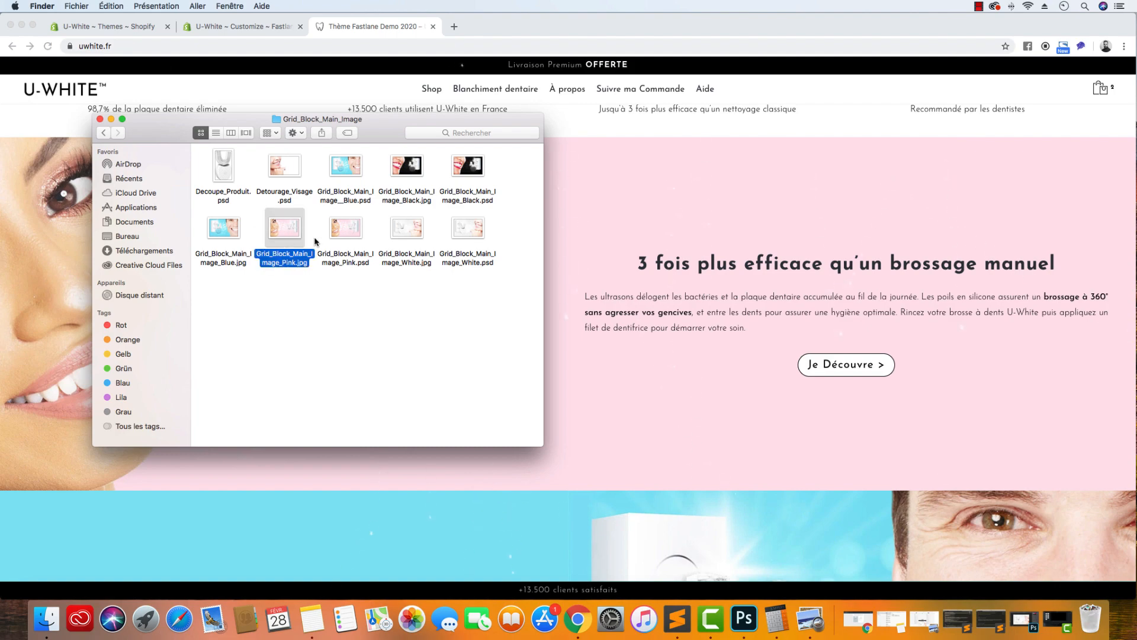
pyautogui.moveTo(347, 232); pyautogui.dragTo(742, 618)
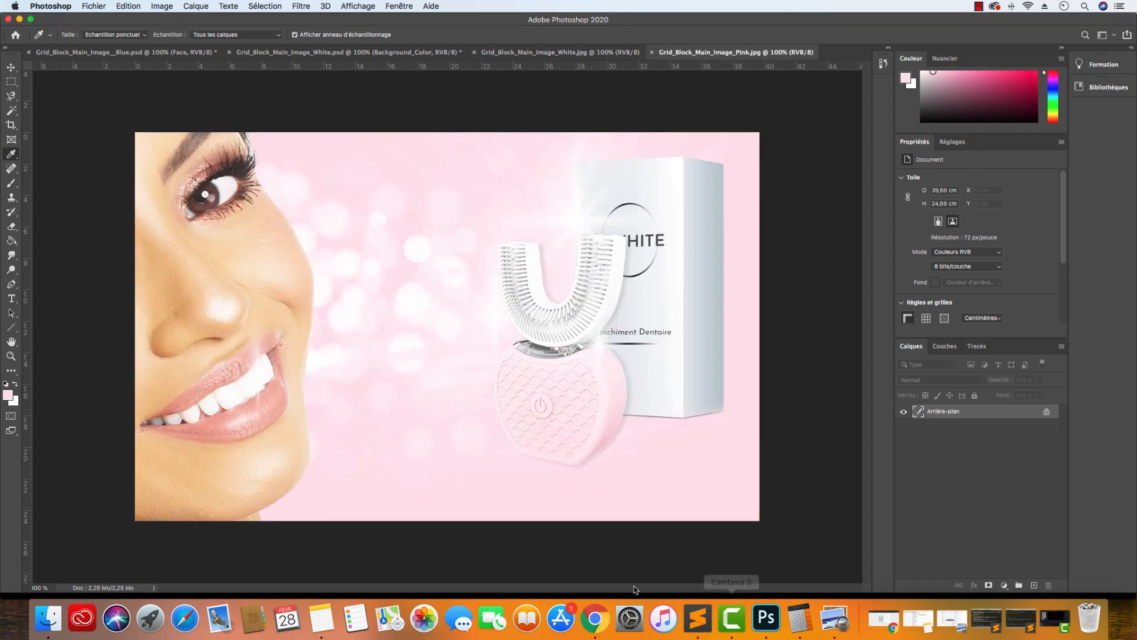
# Check the pink image's pixel dimensions without resizing it, and compare the image with the live pink block in Chrome
pyautogui.click(175, 9)
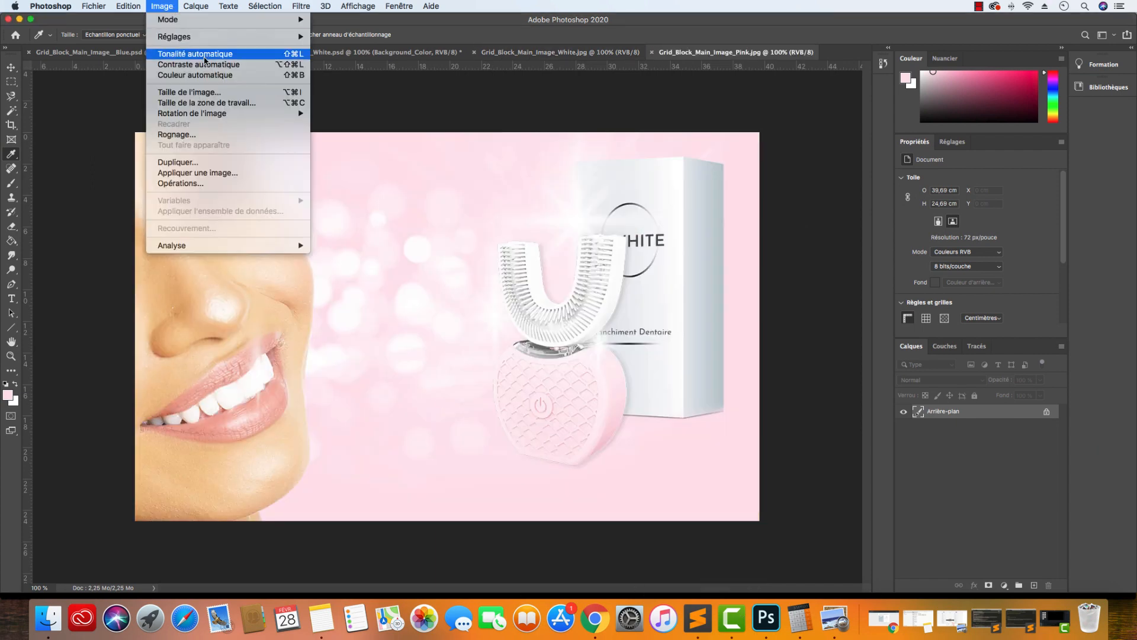
pyautogui.click(178, 93)
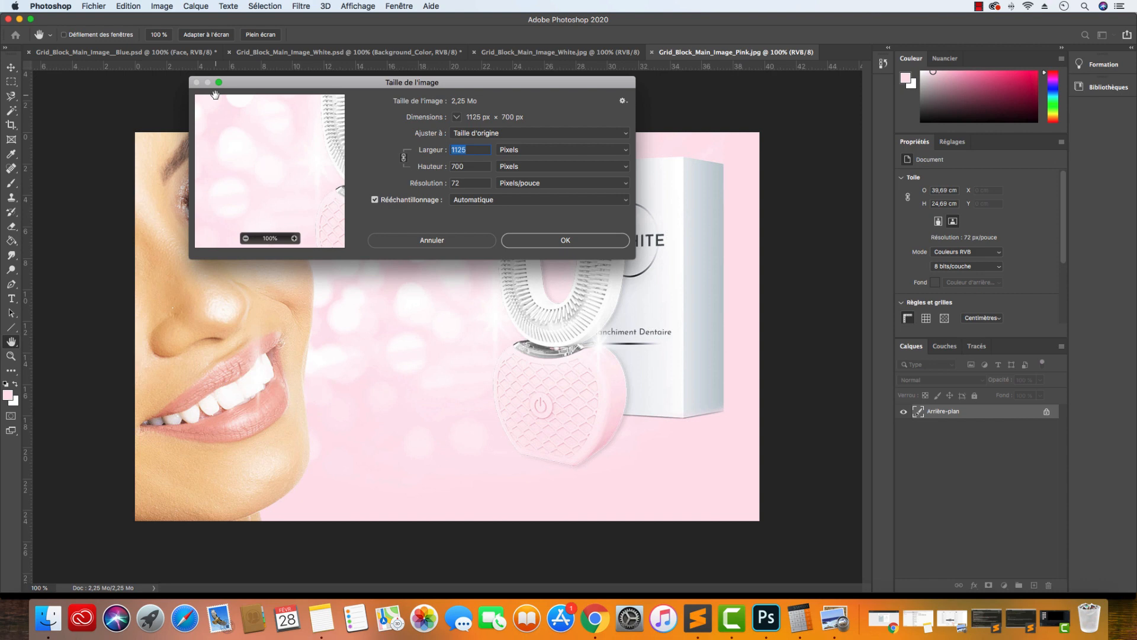
pyautogui.click(431, 240)
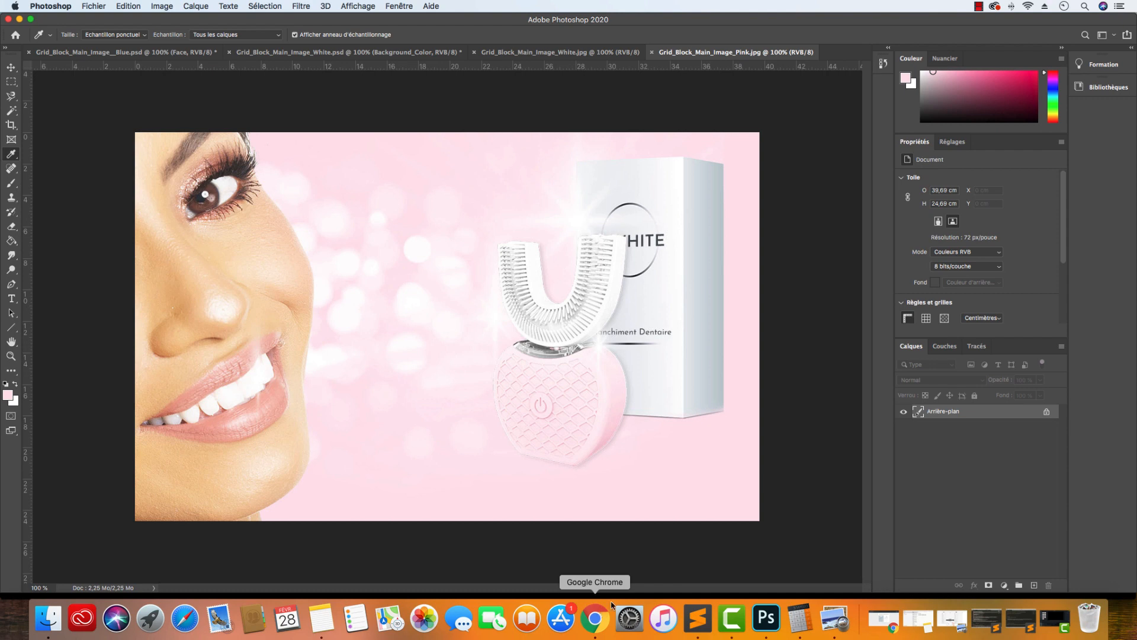
pyautogui.click(595, 617)
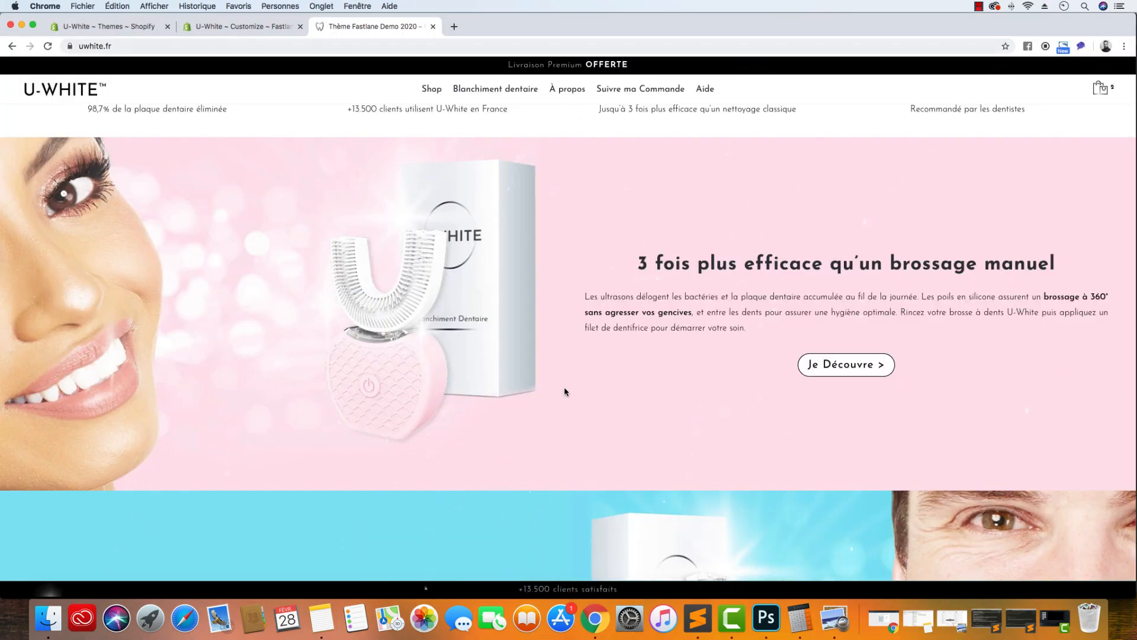
pyautogui.click(767, 628)
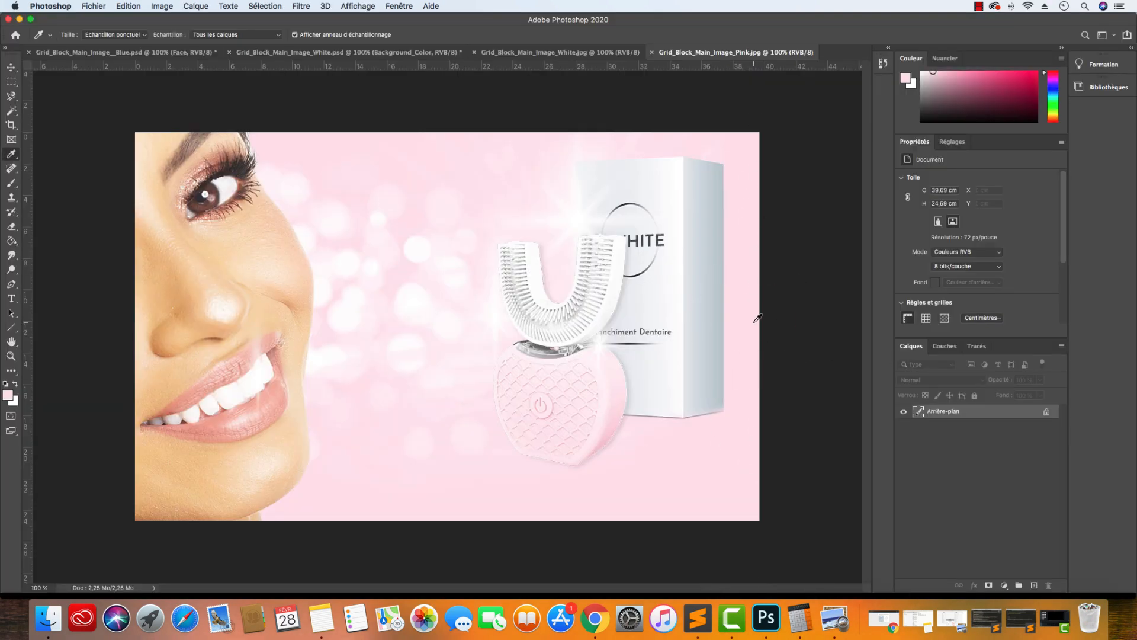
# Copy the hex code fde2eb of Photoshop's pink foreground color
pyautogui.click(8, 394)
pyautogui.press('super+c')
pyautogui.rightClick(941, 529)
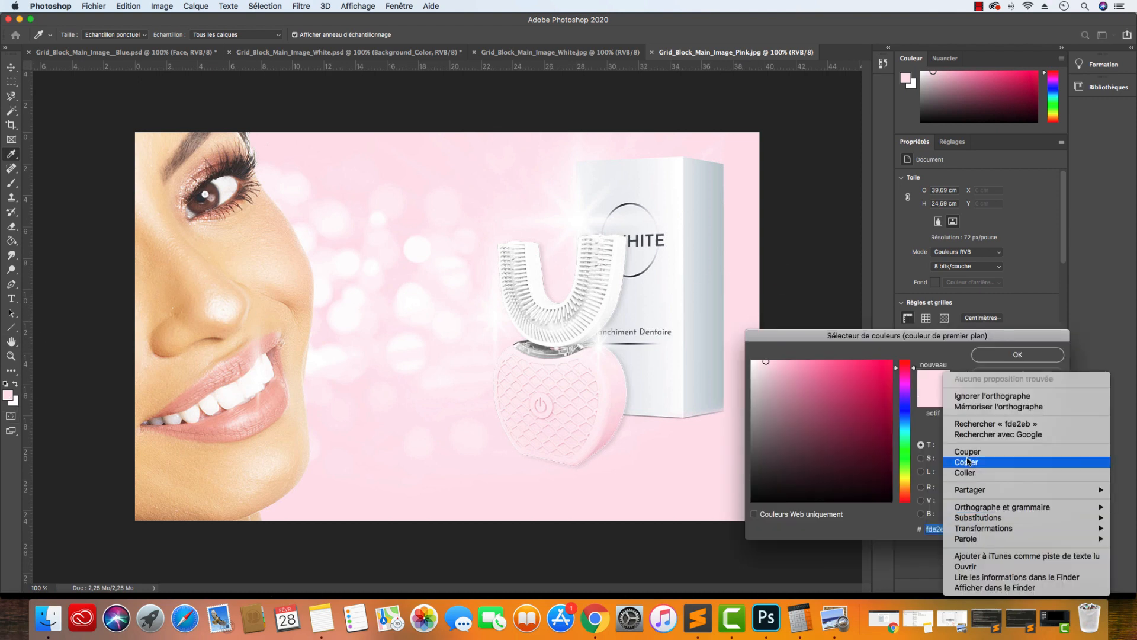
pyautogui.click(962, 460)
# Switch to Sublime Text, close the empty untitled file and add fde2eb on line 5 of the color code notes
pyautogui.click(695, 617)
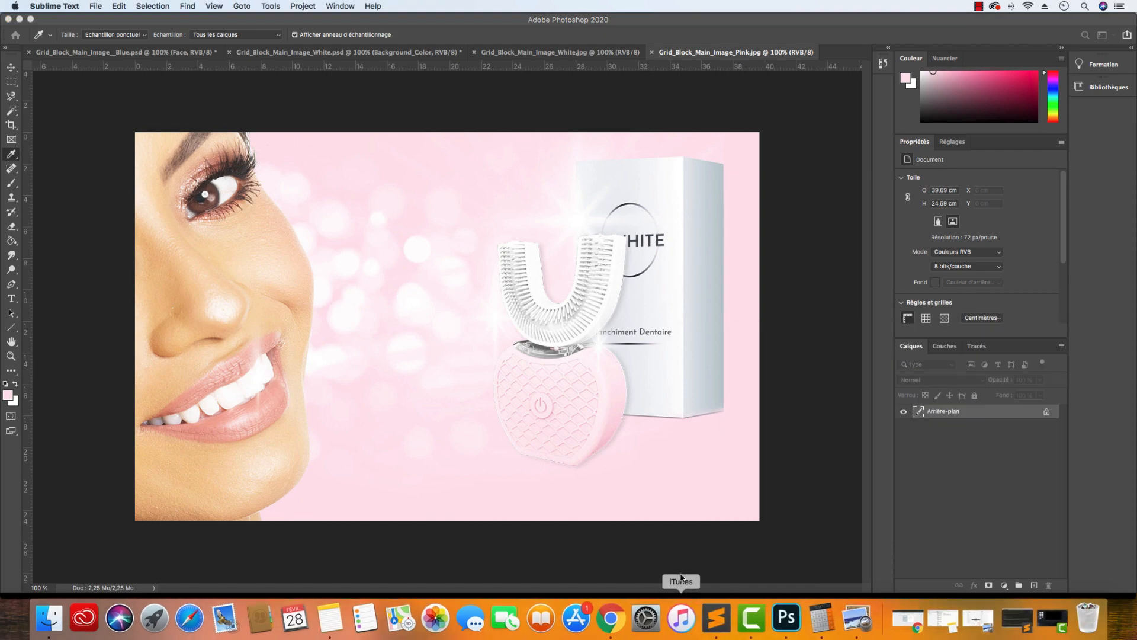
pyautogui.doubleClick(851, 162)
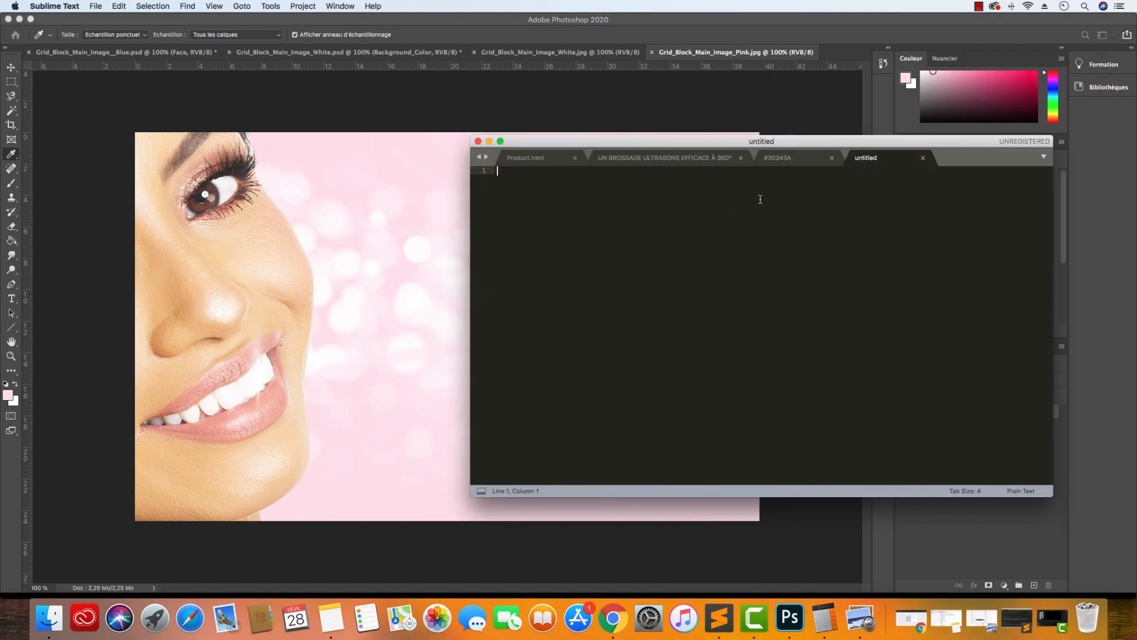
pyautogui.click(792, 161)
pyautogui.click(922, 158)
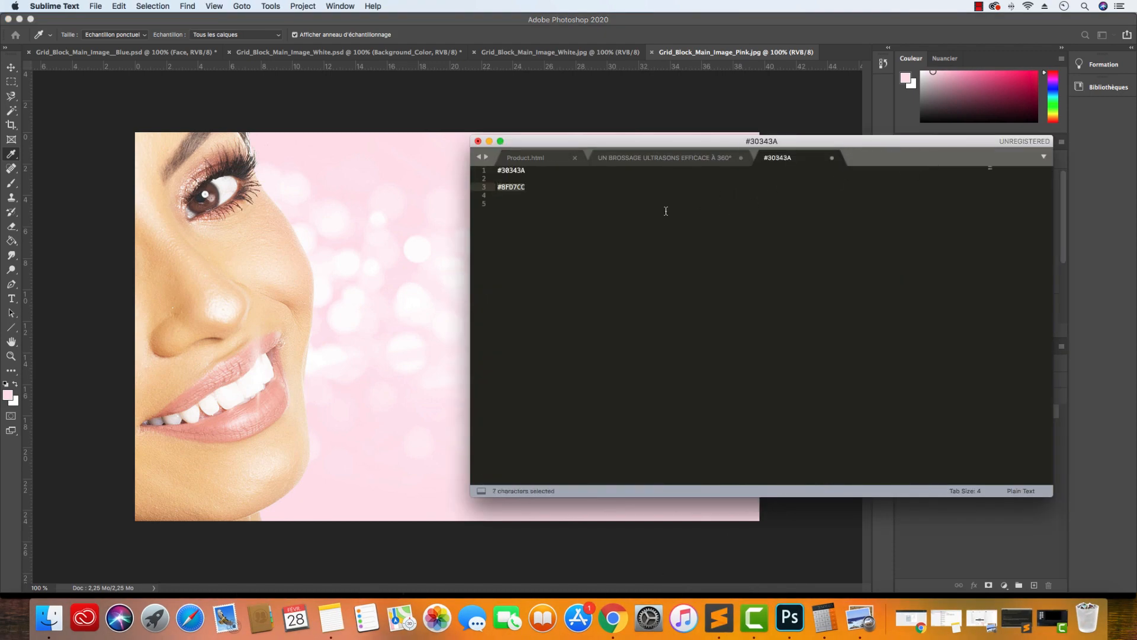
pyautogui.press('Down')
pyautogui.press('Return')
pyautogui.press('super+v')
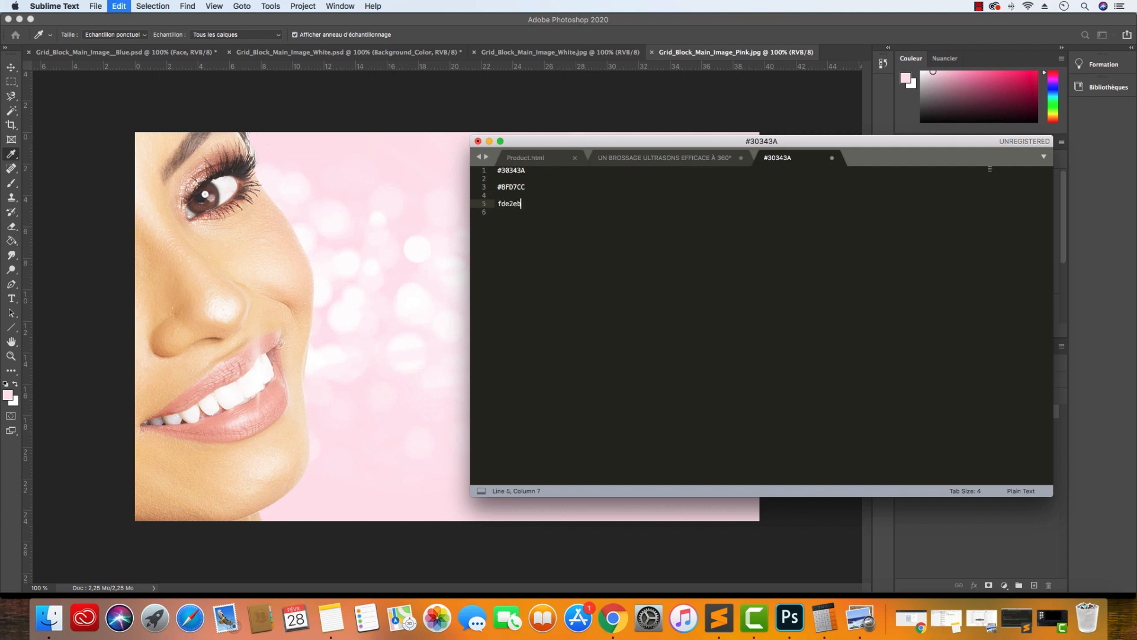
pyautogui.press('Up')
pyautogui.press('Right')
# Switch to the Shopify theme editor in Chrome and add a Grid Block section to the home page
pyautogui.click(612, 618)
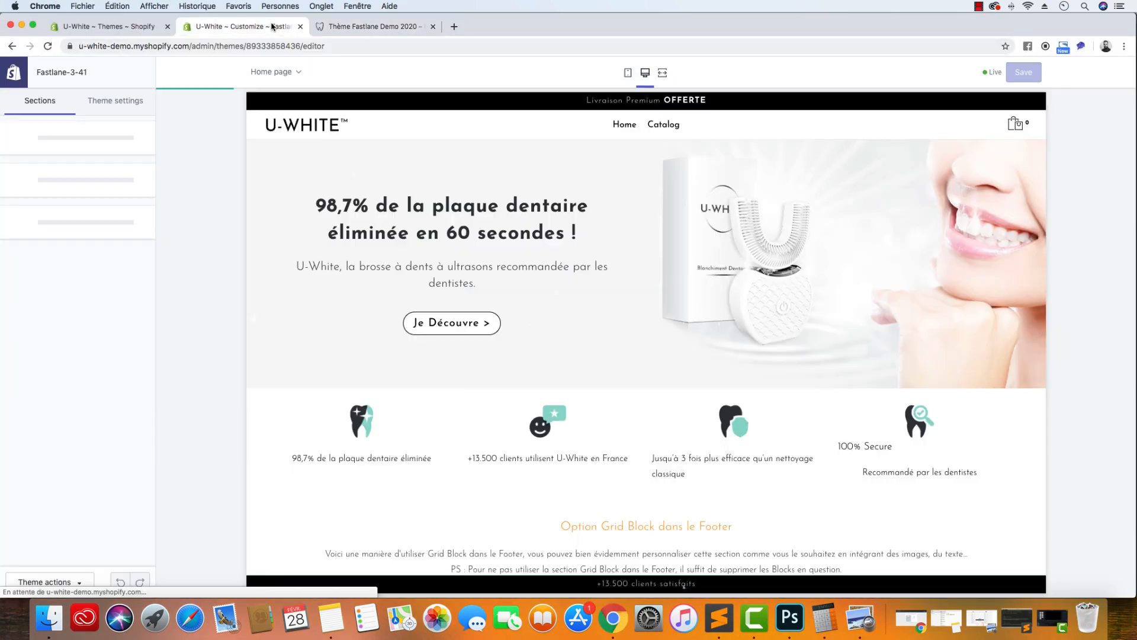
pyautogui.click(273, 27)
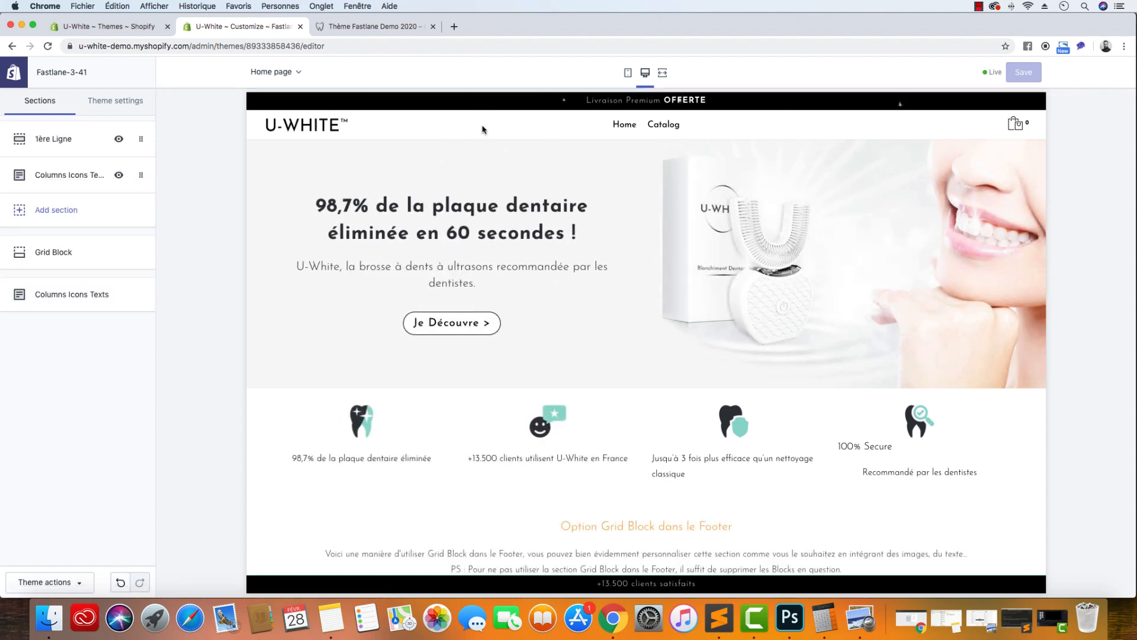
pyautogui.click(76, 207)
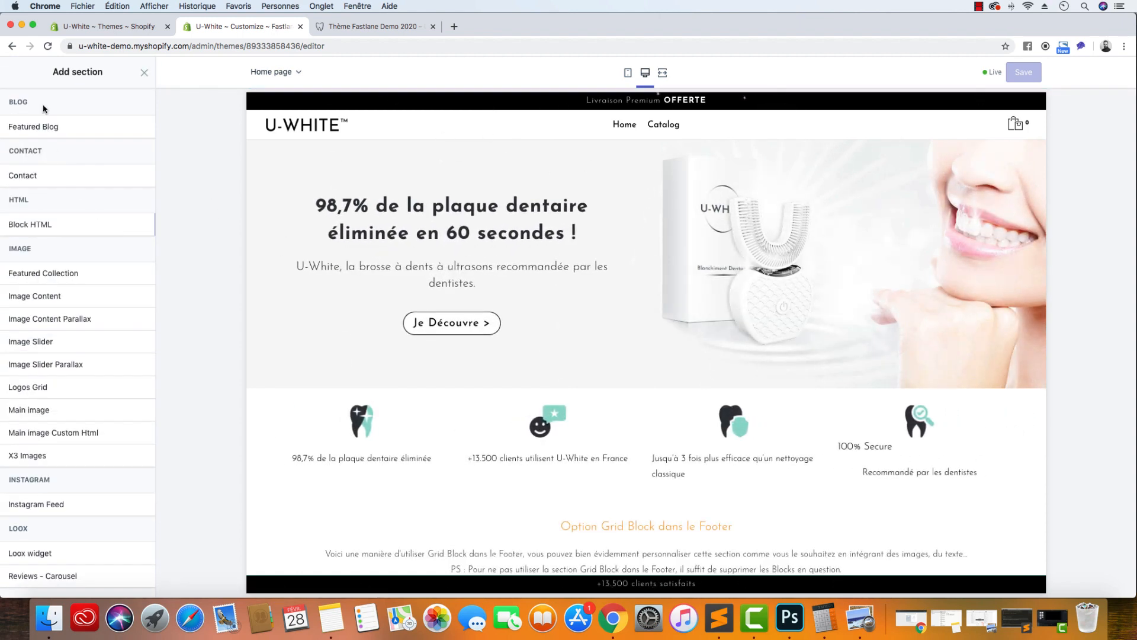
pyautogui.scroll(-7, 58, 296)
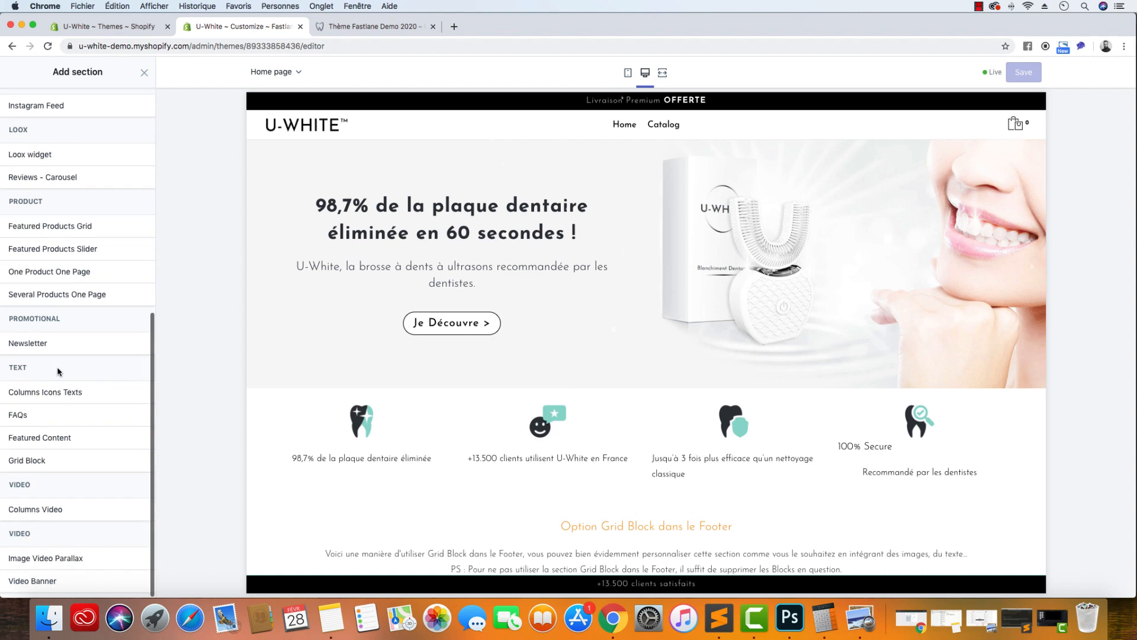
pyautogui.click(66, 463)
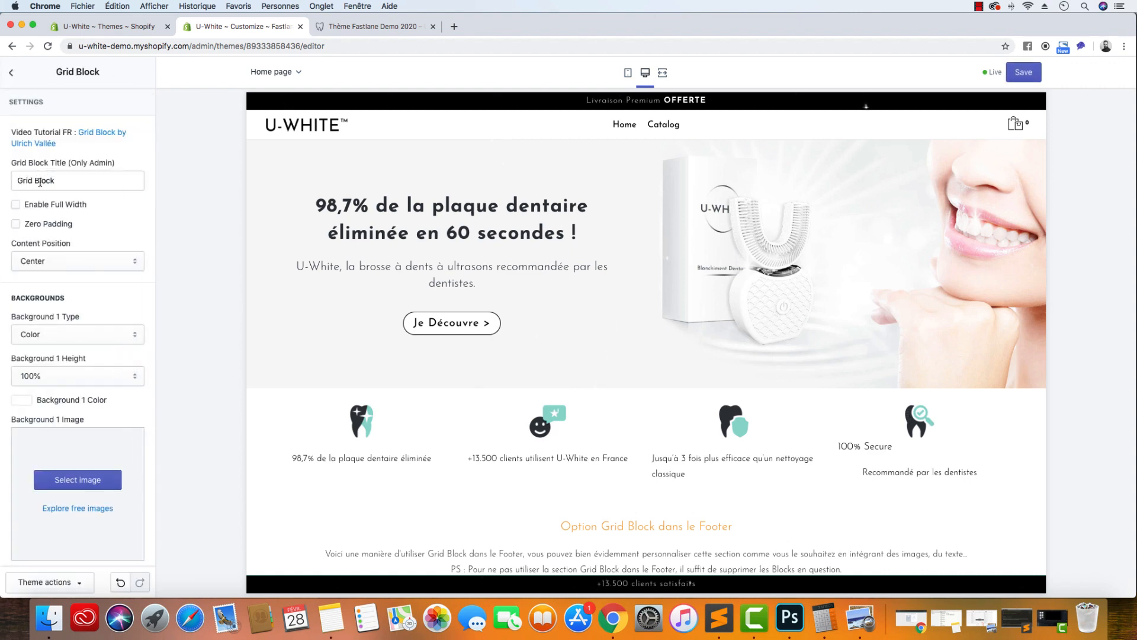
# Title the new Grid Block section "Rose" and enable Full Width and Zero Padding
pyautogui.tripleClick(74, 180)
pyautogui.write('M')
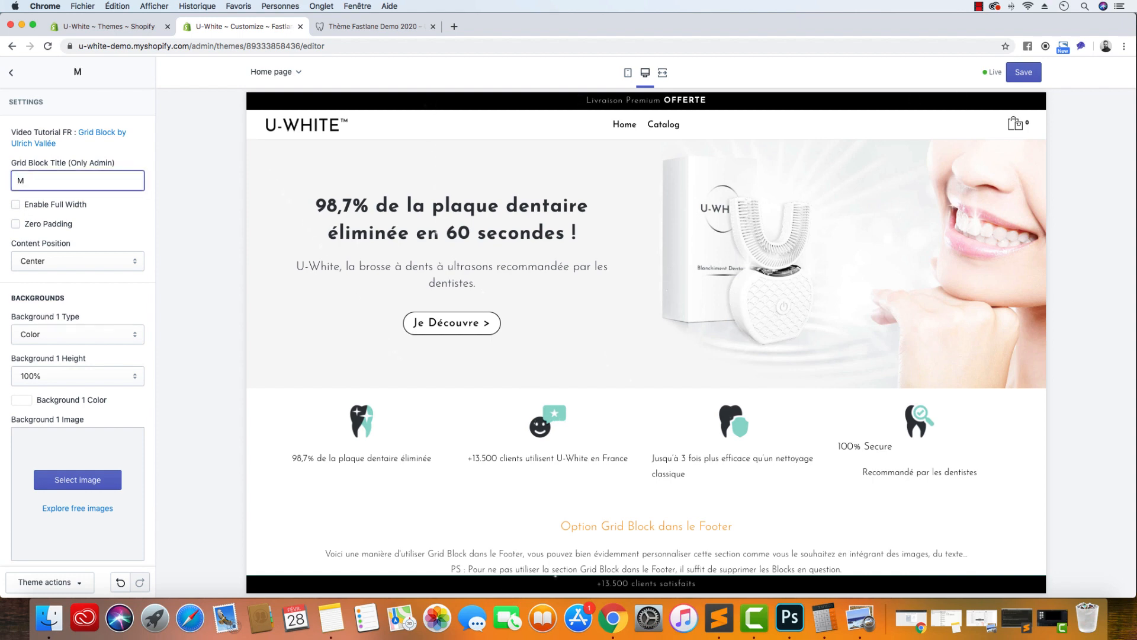
pyautogui.press('BackSpace')
pyautogui.write('Rose')
pyautogui.click(29, 205)
pyautogui.click(28, 225)
# Set the Rose section's Background 1 Color to the copied pink, fde2eb
pyautogui.scroll(-5, 88, 267)
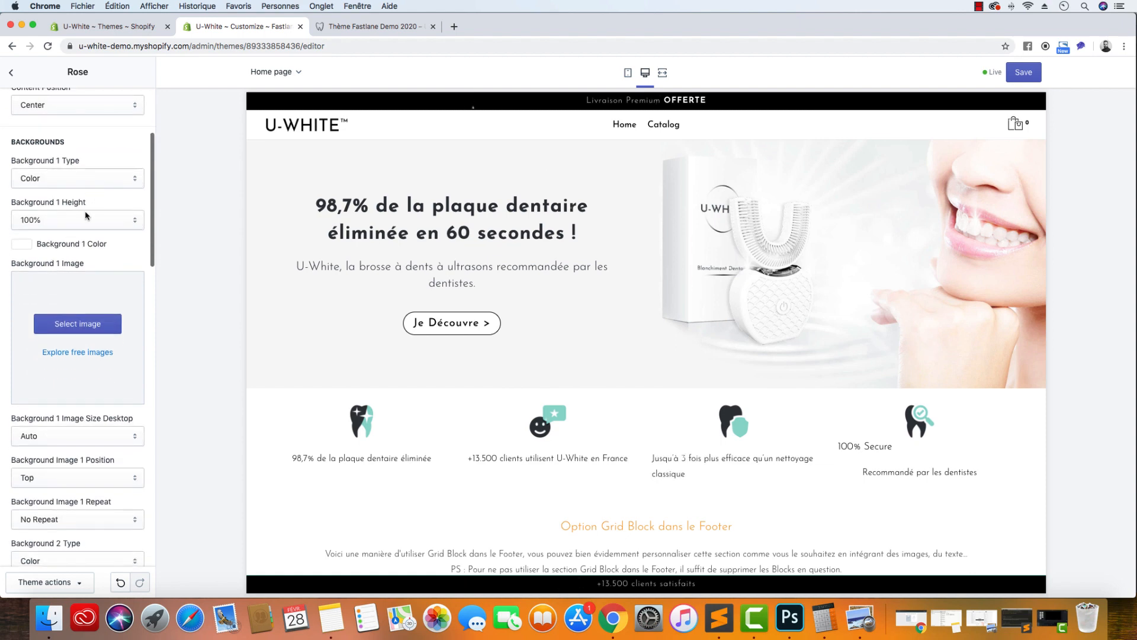
pyautogui.click(27, 244)
pyautogui.moveTo(76, 357); pyautogui.dragTo(26, 358)
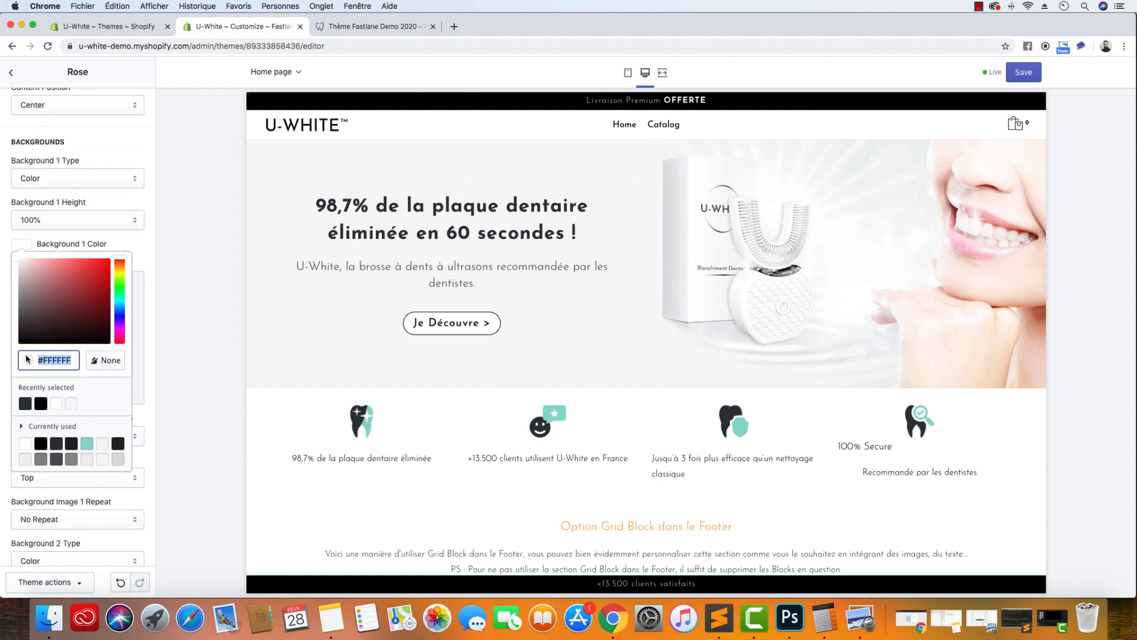
pyautogui.press('super+v')
pyautogui.click(151, 253)
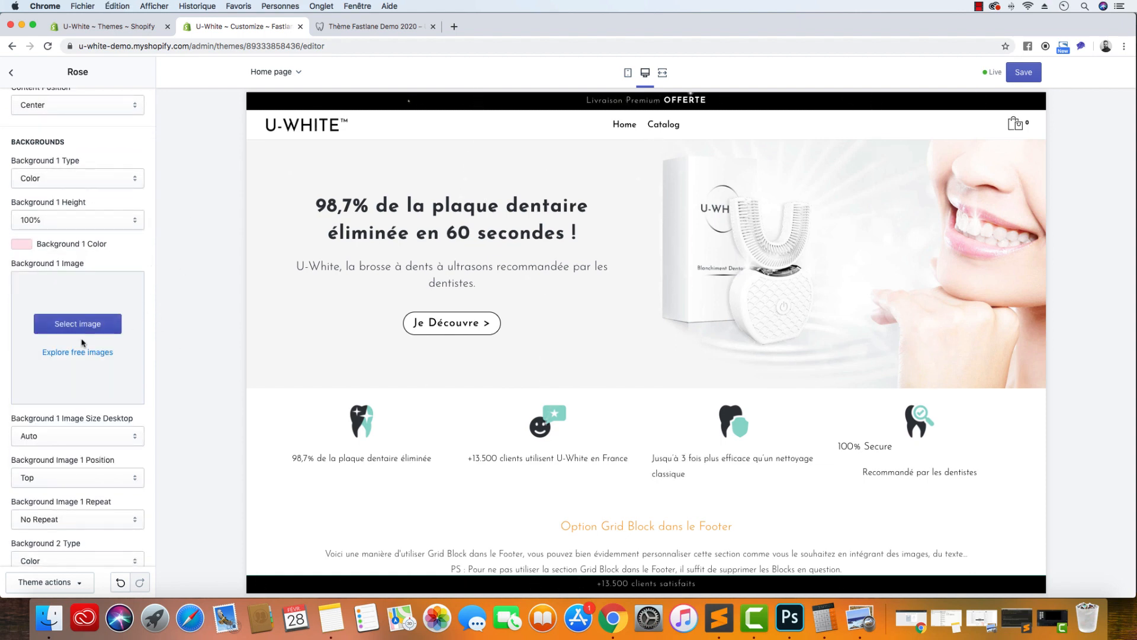
# Set the Rose section's Button Style to Custom with a white background, black hover background and 25px rounded corners
pyautogui.scroll(-3, 100, 358)
pyautogui.scroll(-10, 100, 357)
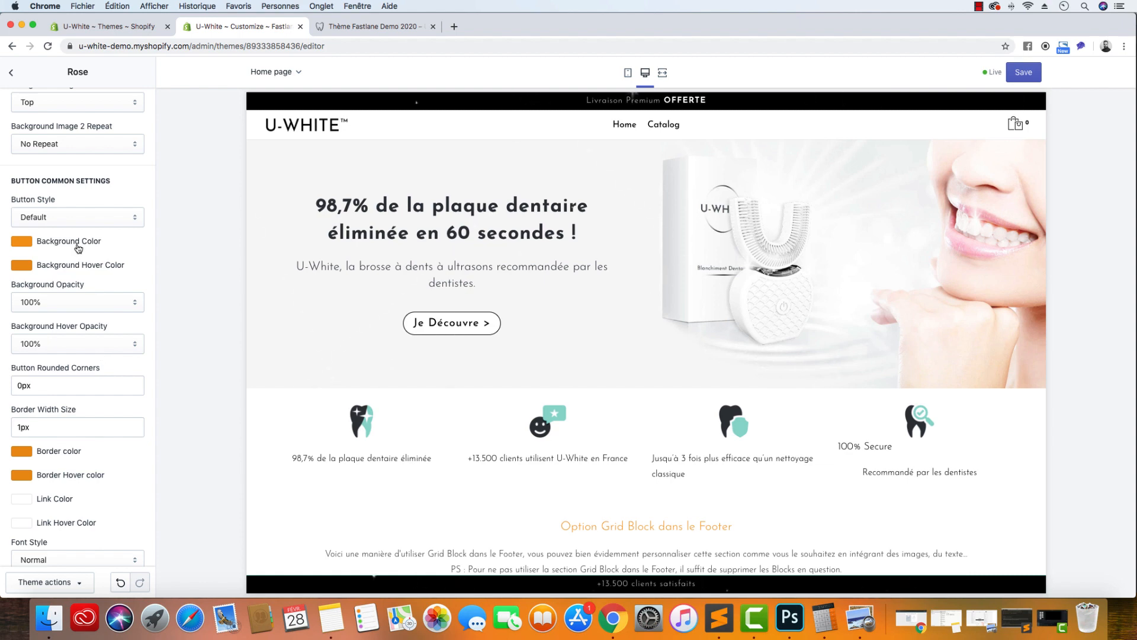
pyautogui.scroll(3, 90, 237)
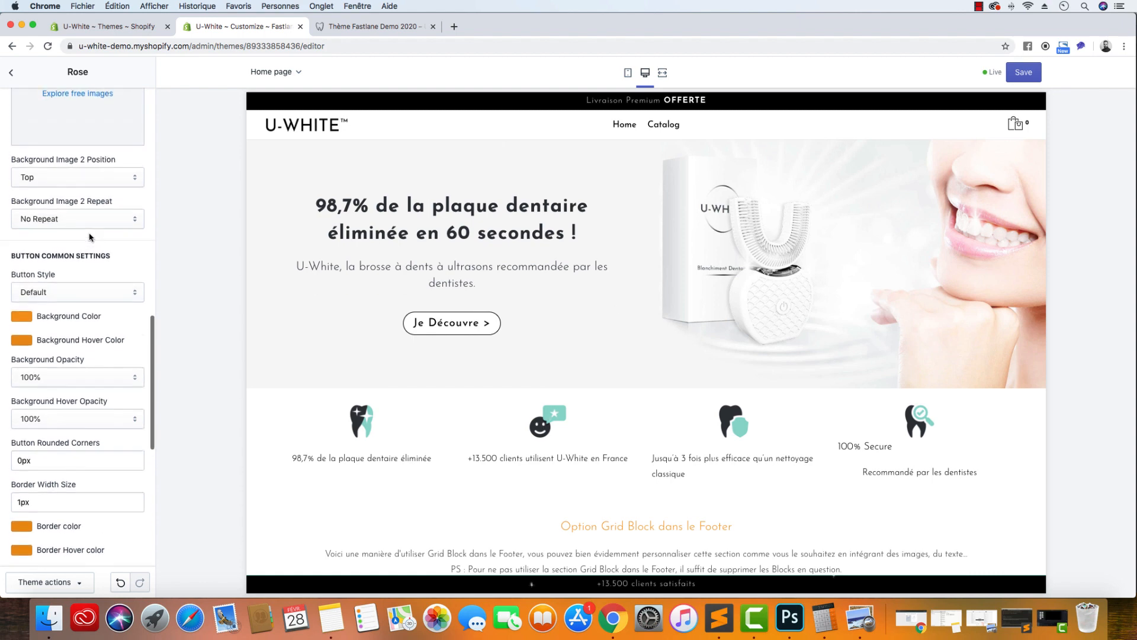
pyautogui.click(90, 307)
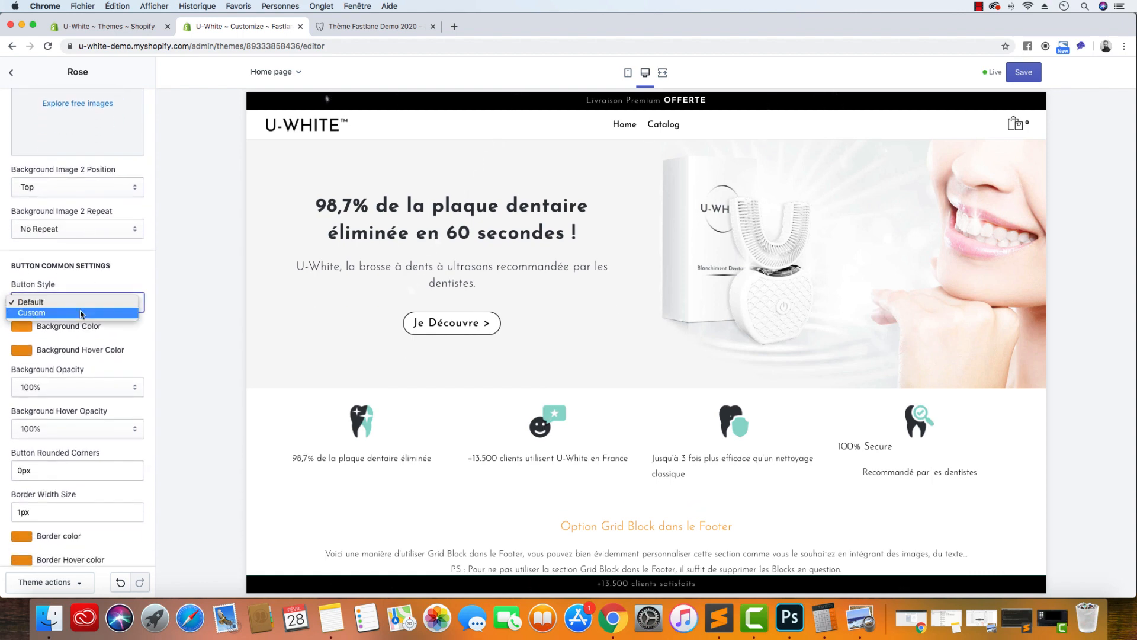
pyautogui.click(82, 314)
pyautogui.click(21, 329)
pyautogui.click(142, 357)
pyautogui.moveTo(34, 357); pyautogui.dragTo(5, 400)
pyautogui.scroll(-3, 143, 357)
pyautogui.click(26, 282)
pyautogui.click(7, 403)
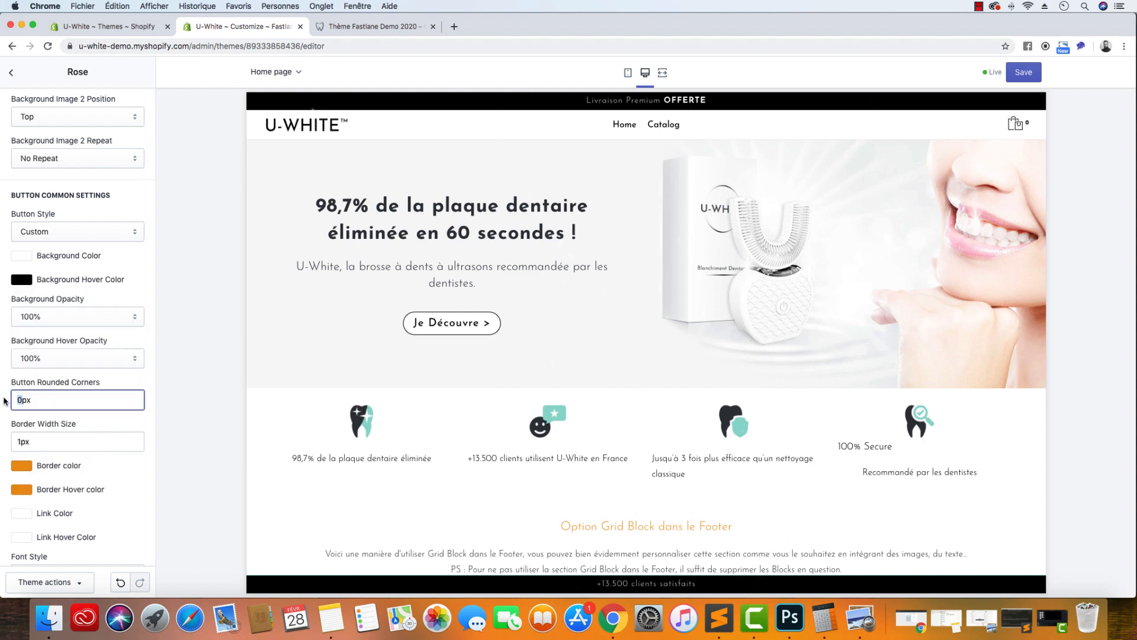
pyautogui.write('25')
# Set the Rose section's button Border Color, Border Hover Color and Link Color to black
pyautogui.scroll(-5, 6, 403)
pyautogui.click(21, 336)
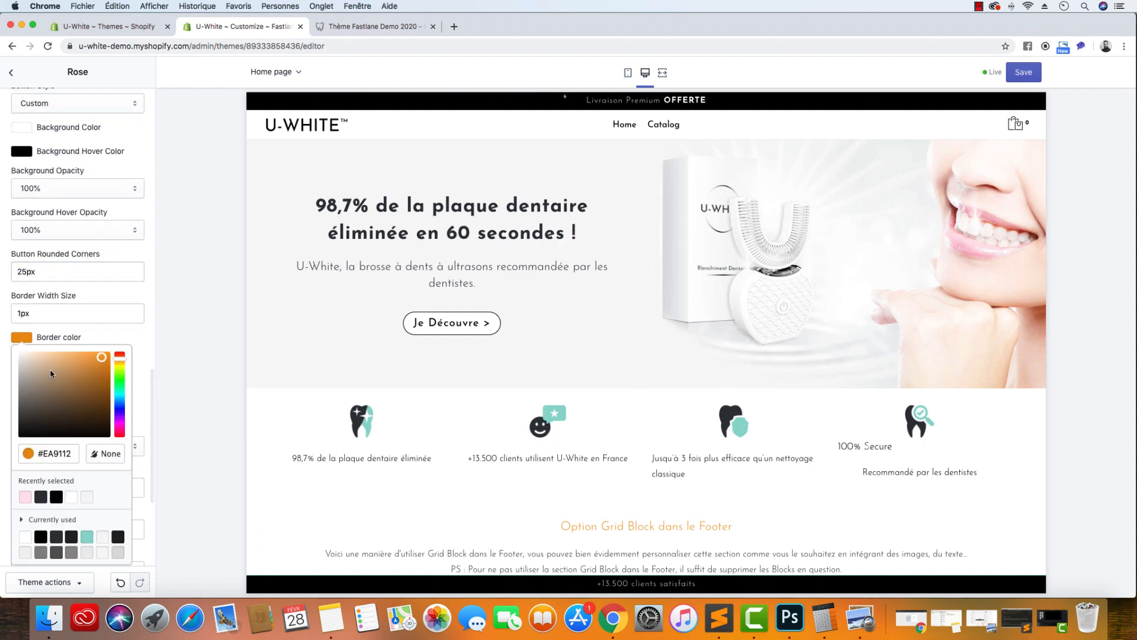
pyautogui.moveTo(23, 414); pyautogui.dragTo(6, 472)
pyautogui.click(6, 472)
pyautogui.click(26, 361)
pyautogui.moveTo(30, 419); pyautogui.dragTo(6, 465)
pyautogui.click(7, 465)
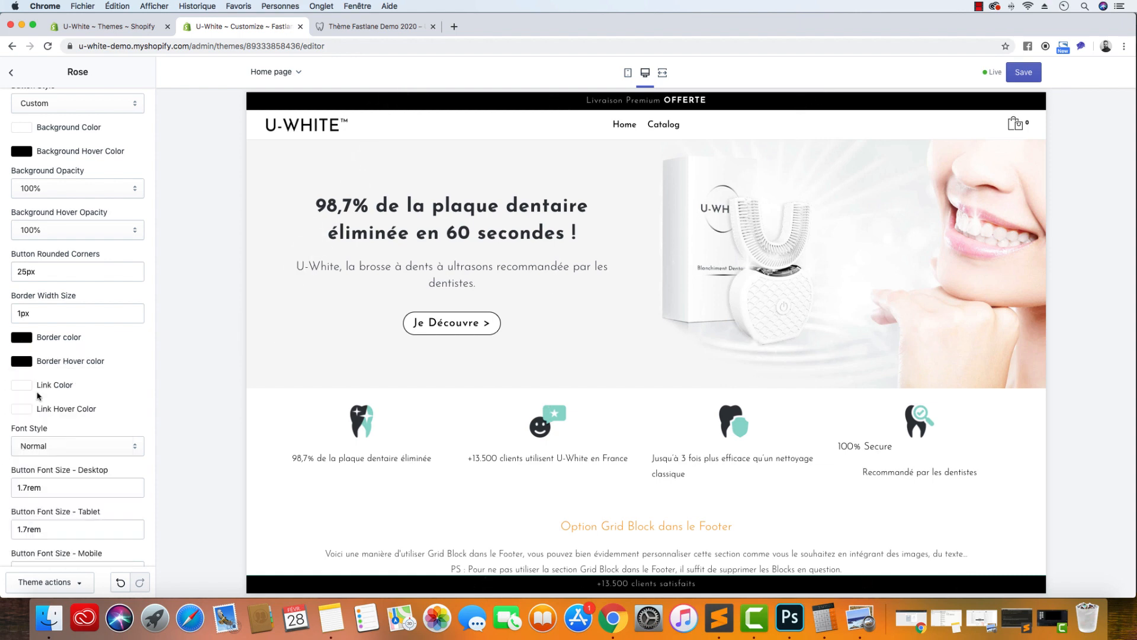
pyautogui.click(26, 386)
pyautogui.moveTo(29, 421); pyautogui.dragTo(8, 486)
pyautogui.scroll(1, 33, 460)
# Set the Button Font Size to 2rem for desktop, 2rem for tablet and 1.5rem for mobile
pyautogui.scroll(-3, 31, 484)
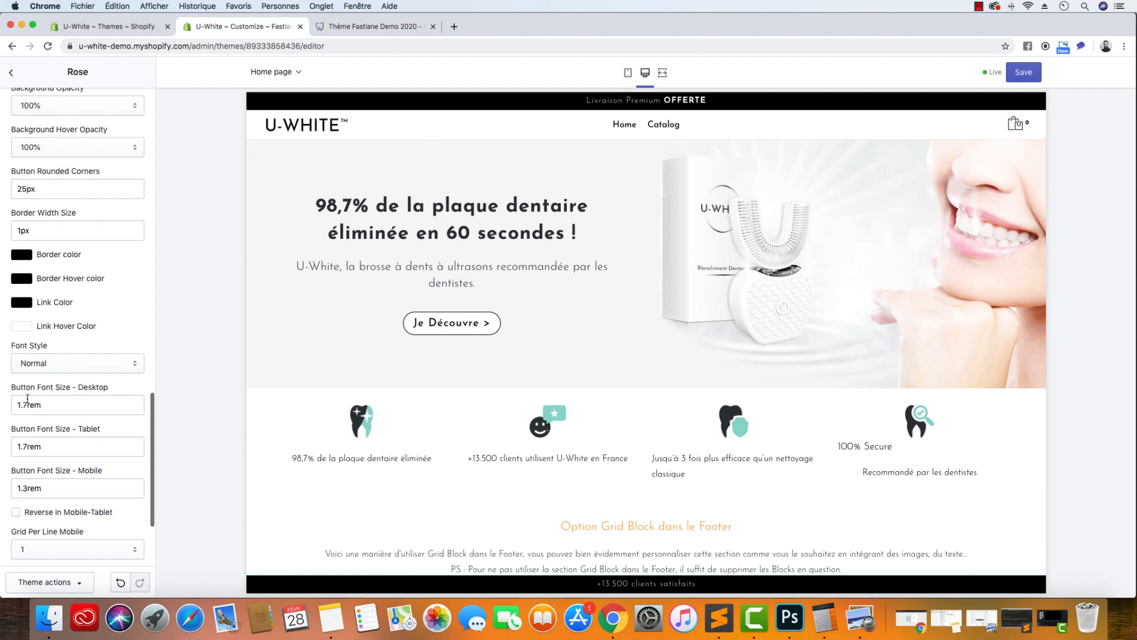
pyautogui.moveTo(27, 405); pyautogui.dragTo(3, 404)
pyautogui.write('2')
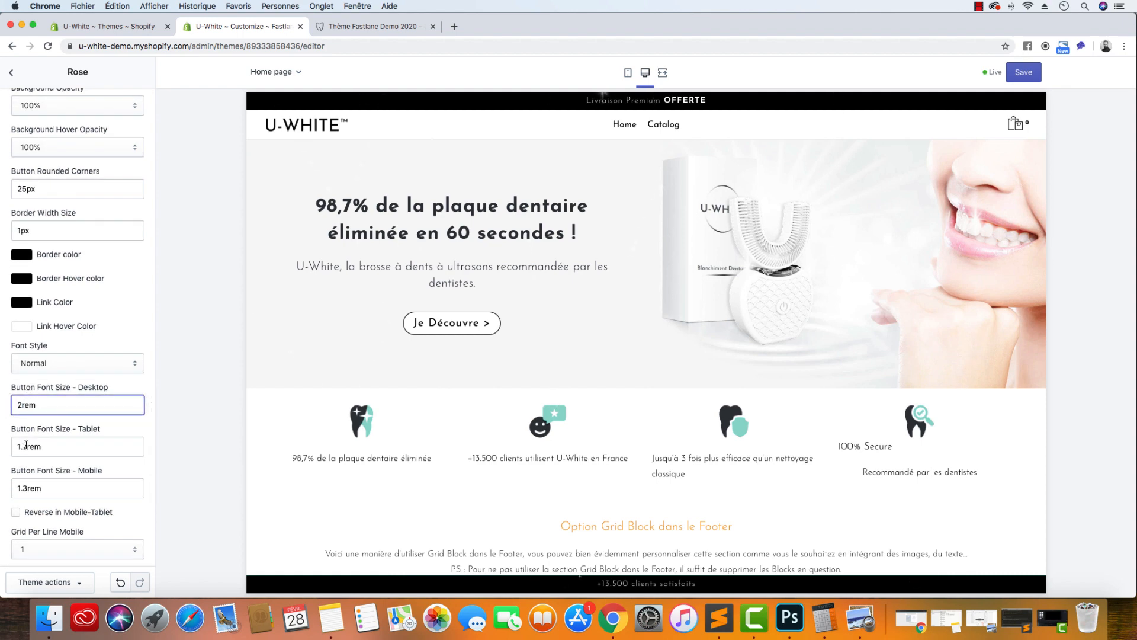
pyautogui.moveTo(26, 446); pyautogui.dragTo(7, 446)
pyautogui.write('2')
pyautogui.click(27, 486)
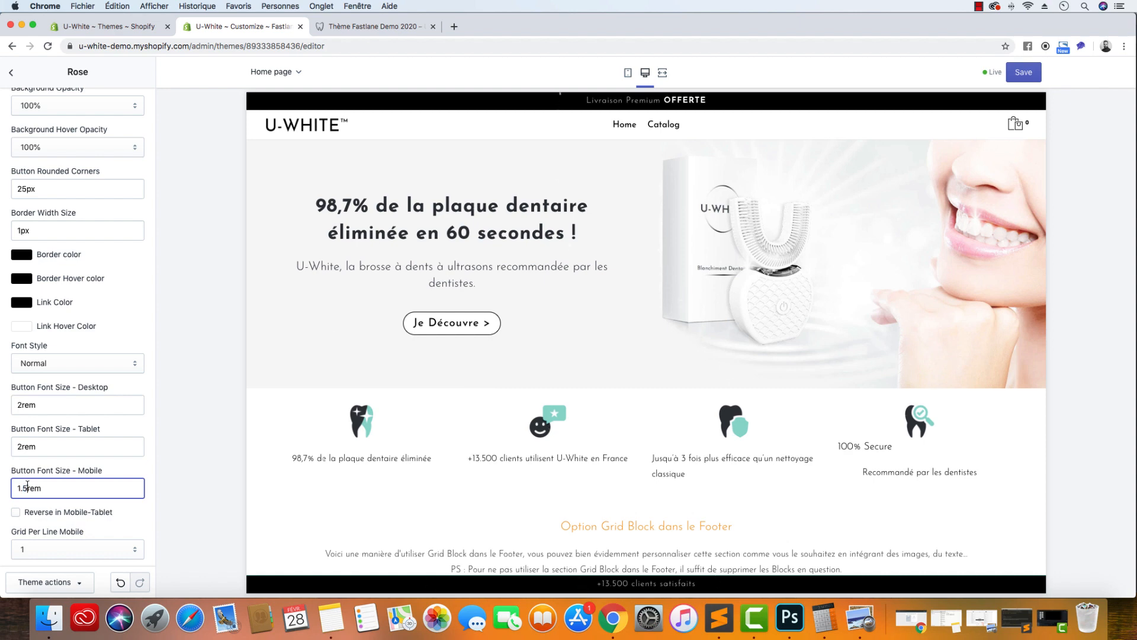
pyautogui.click(234, 427)
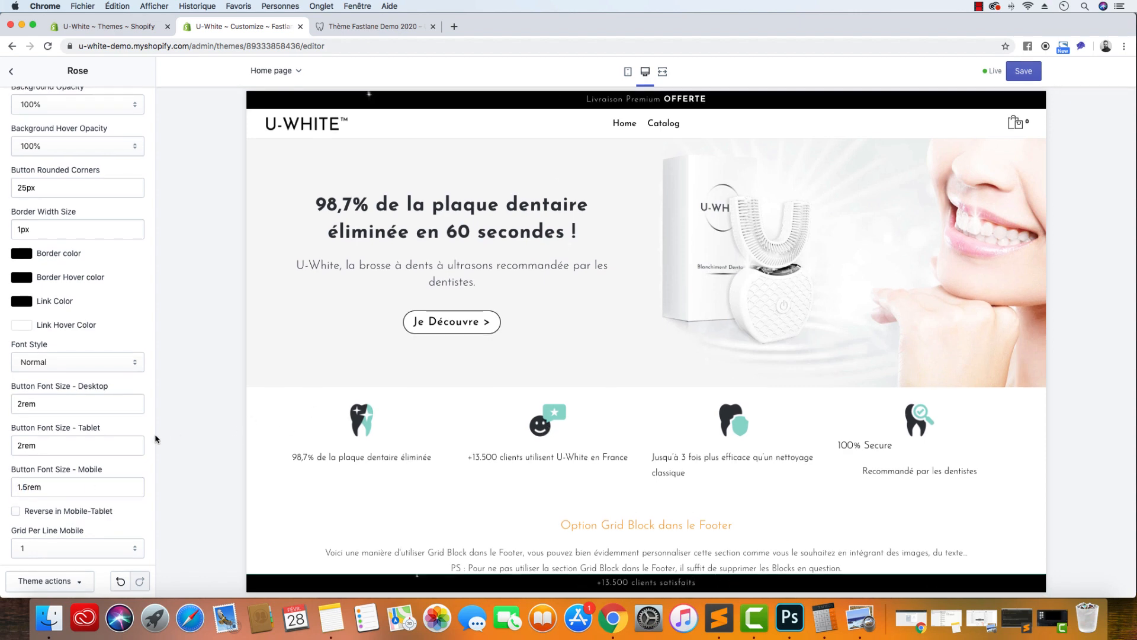
# Enable Apply Section Effect and add an Image content block with its Background Color set to None
pyautogui.scroll(-3, 65, 373)
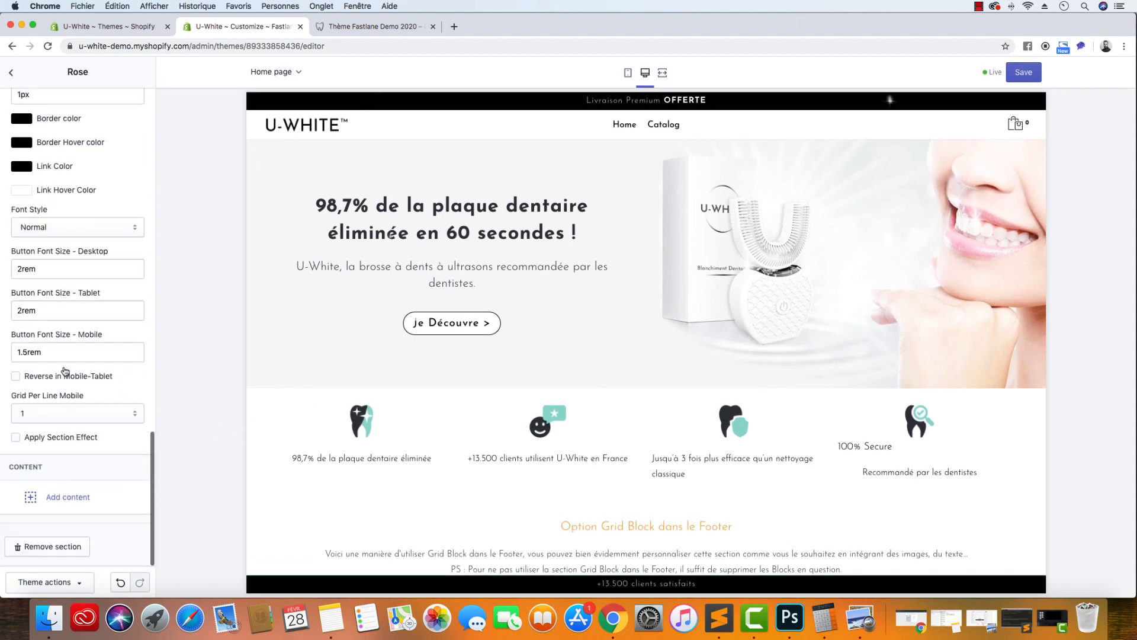
pyautogui.click(62, 497)
pyautogui.click(29, 328)
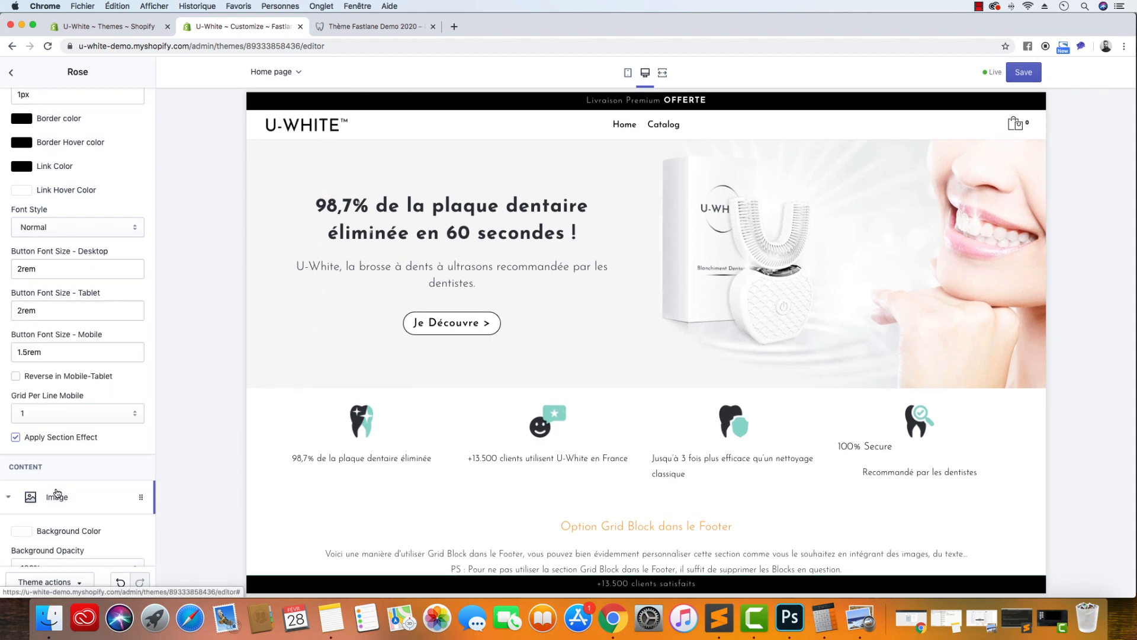
pyautogui.click(24, 374)
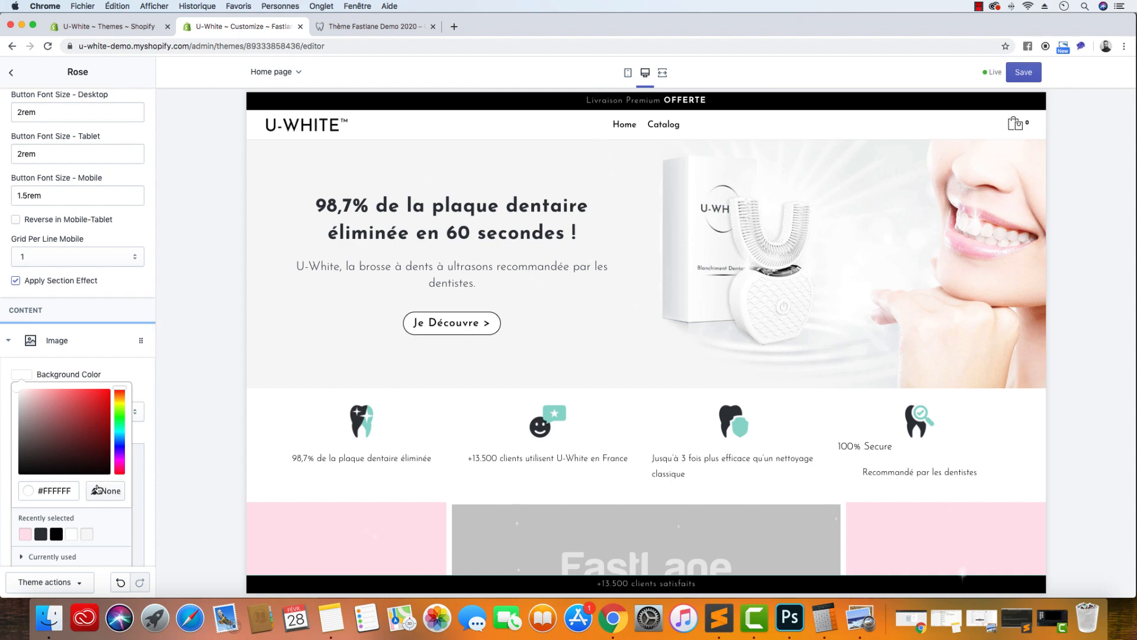
pyautogui.click(152, 389)
# Upload the pink JPG from U-White's Grid_Block_Main_Image folder and select it as the Image block's picture
pyautogui.scroll(-3, 94, 398)
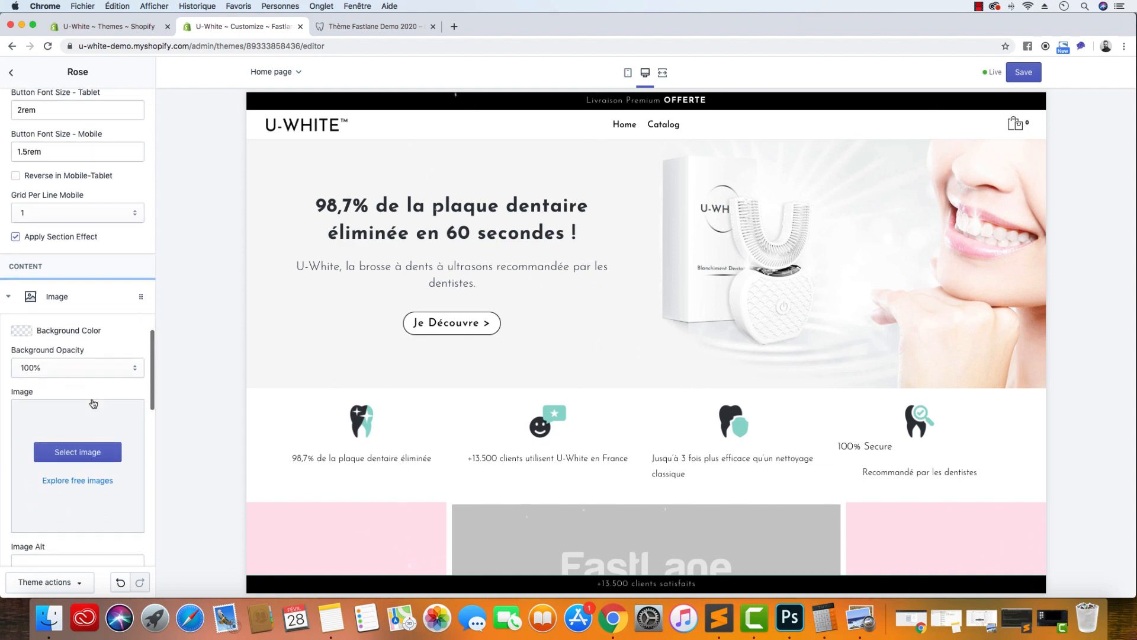
pyautogui.click(77, 435)
pyautogui.click(39, 157)
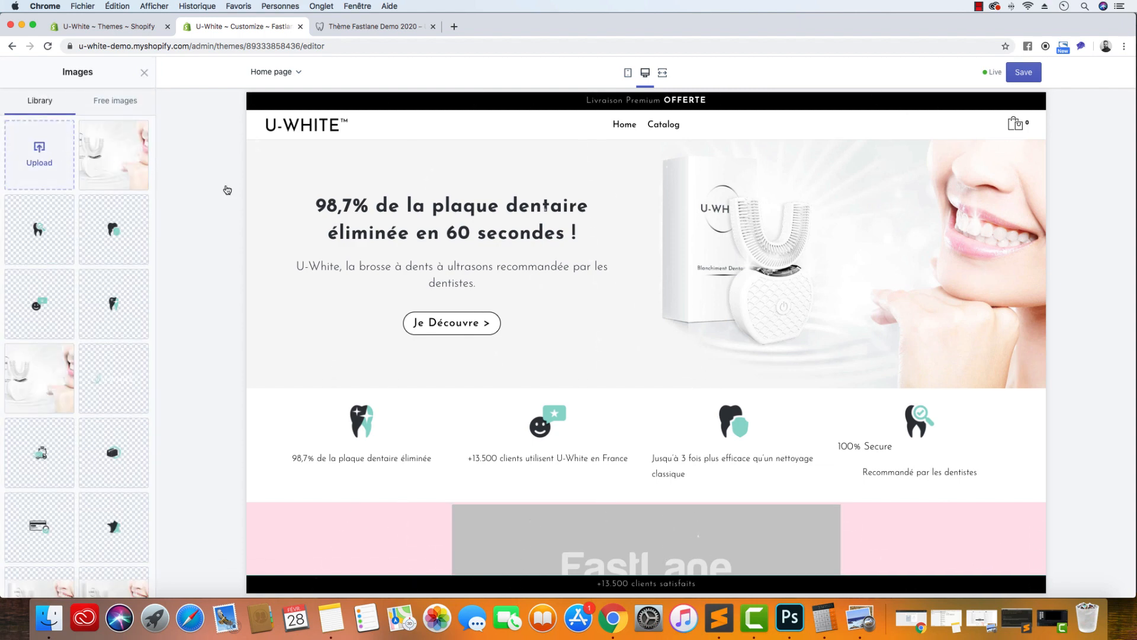
pyautogui.click(529, 66)
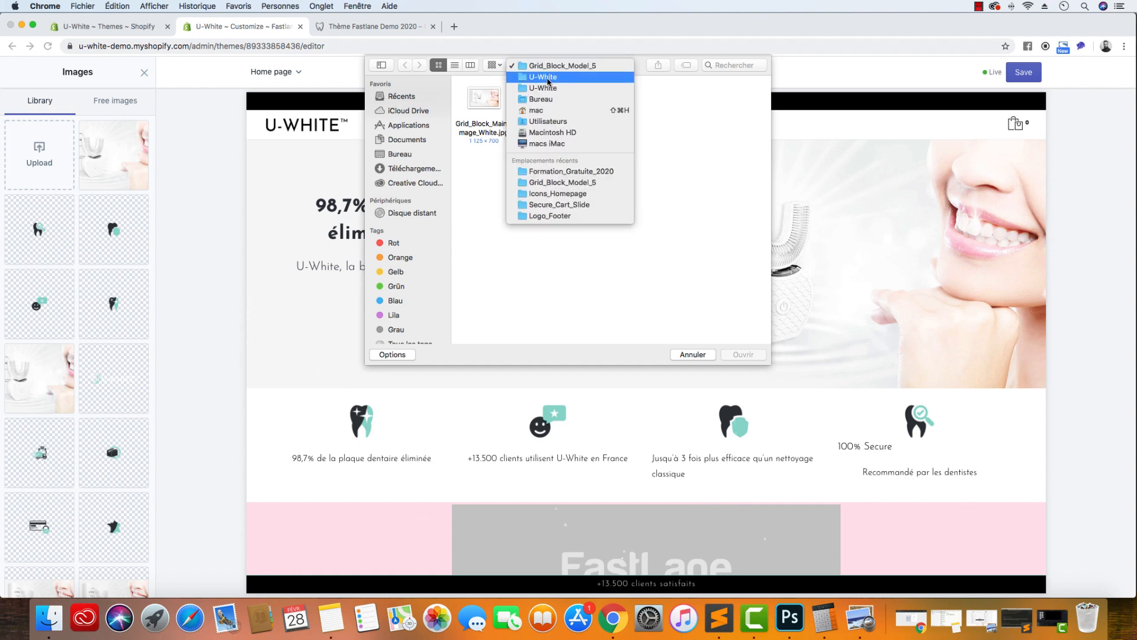
pyautogui.click(541, 83)
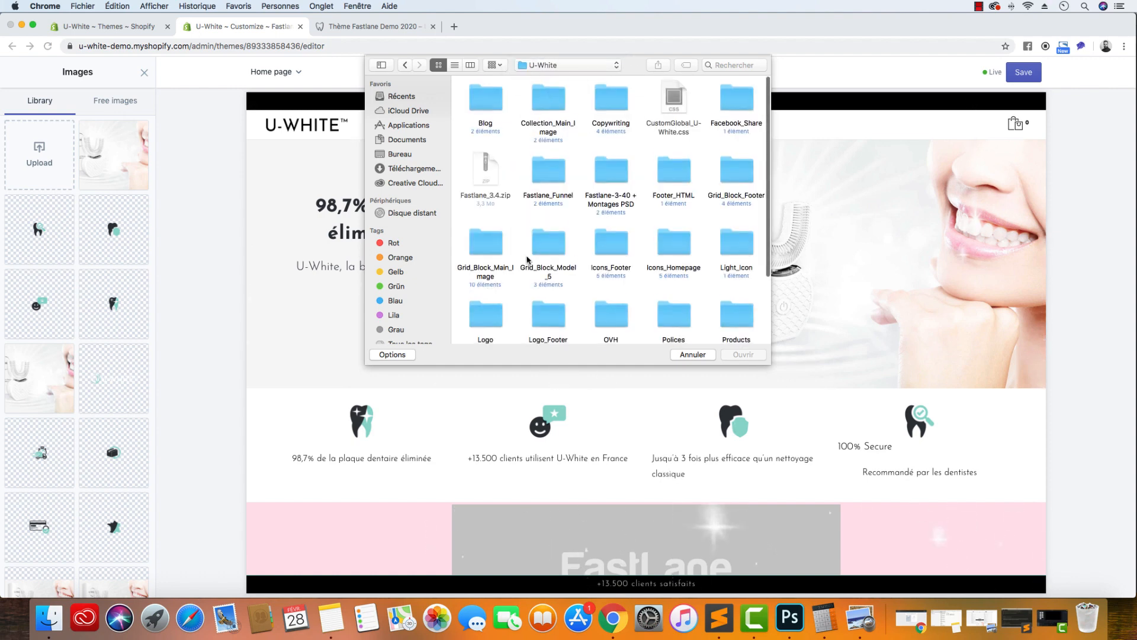
pyautogui.doubleClick(487, 243)
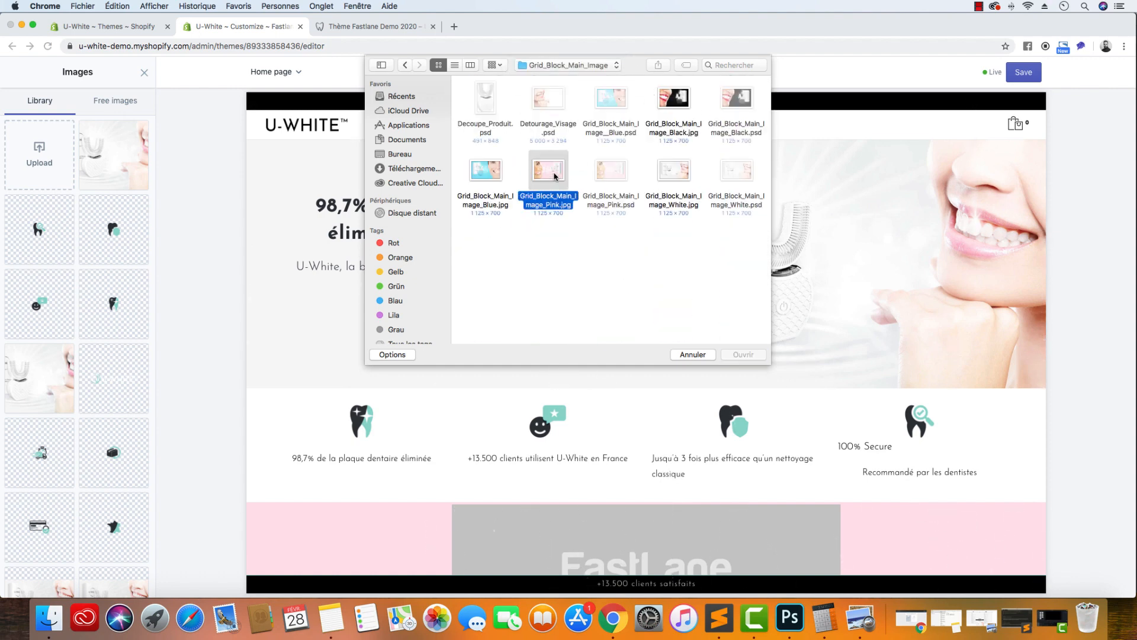
pyautogui.click(551, 177)
pyautogui.click(736, 355)
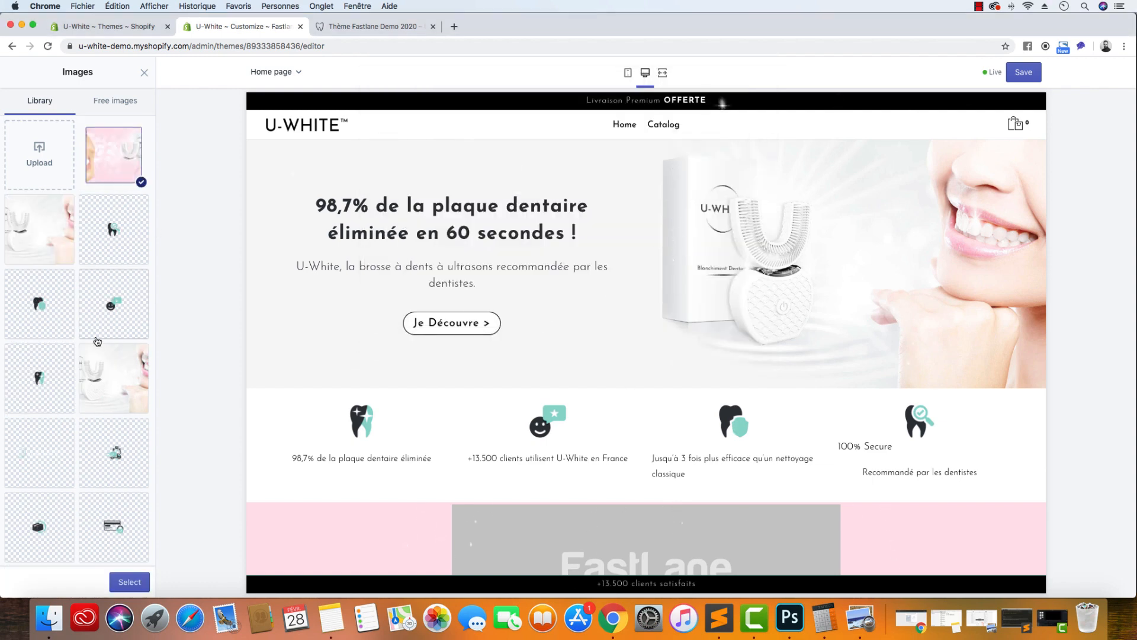
pyautogui.click(124, 580)
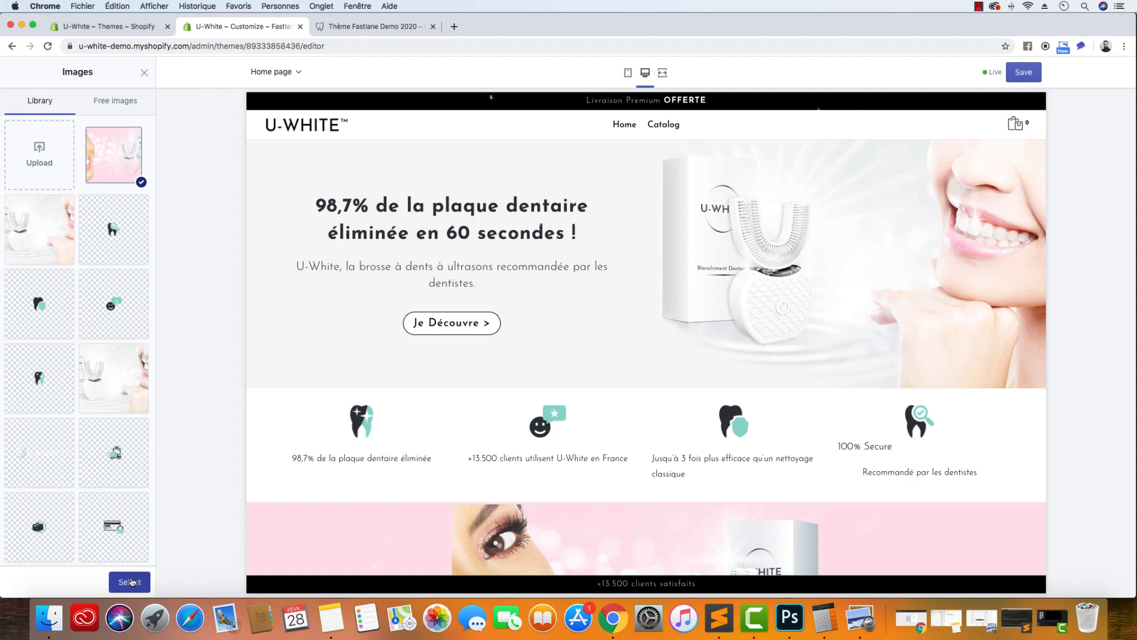
# Set the Image block's Image Alt to "Appareil blanchiment dentaire rose"
pyautogui.scroll(-4, 79, 495)
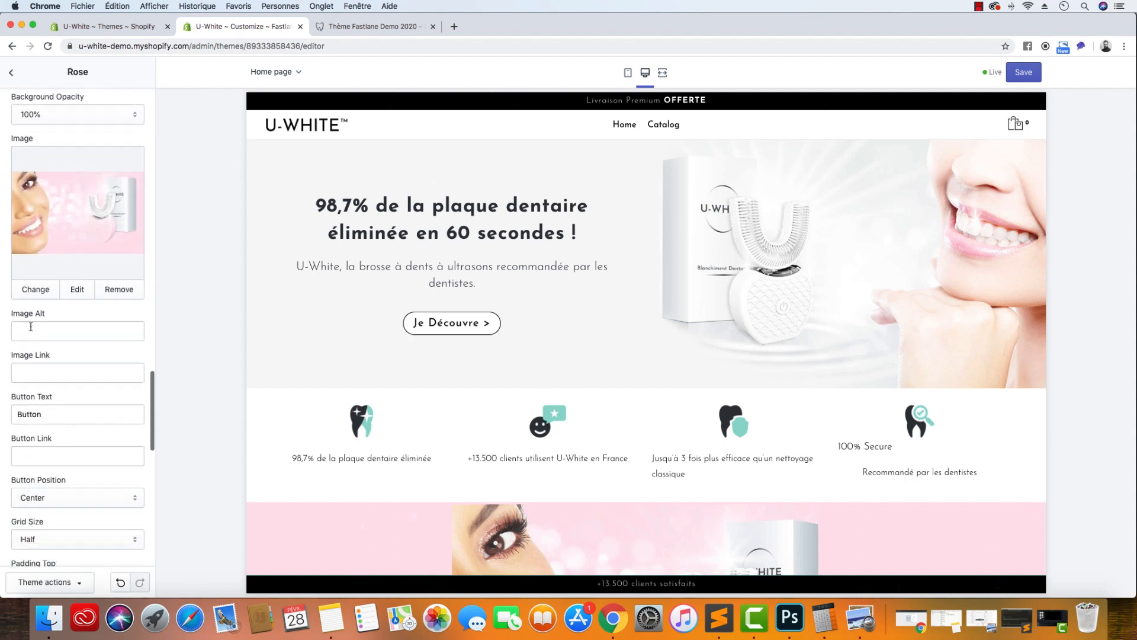
pyautogui.click(42, 335)
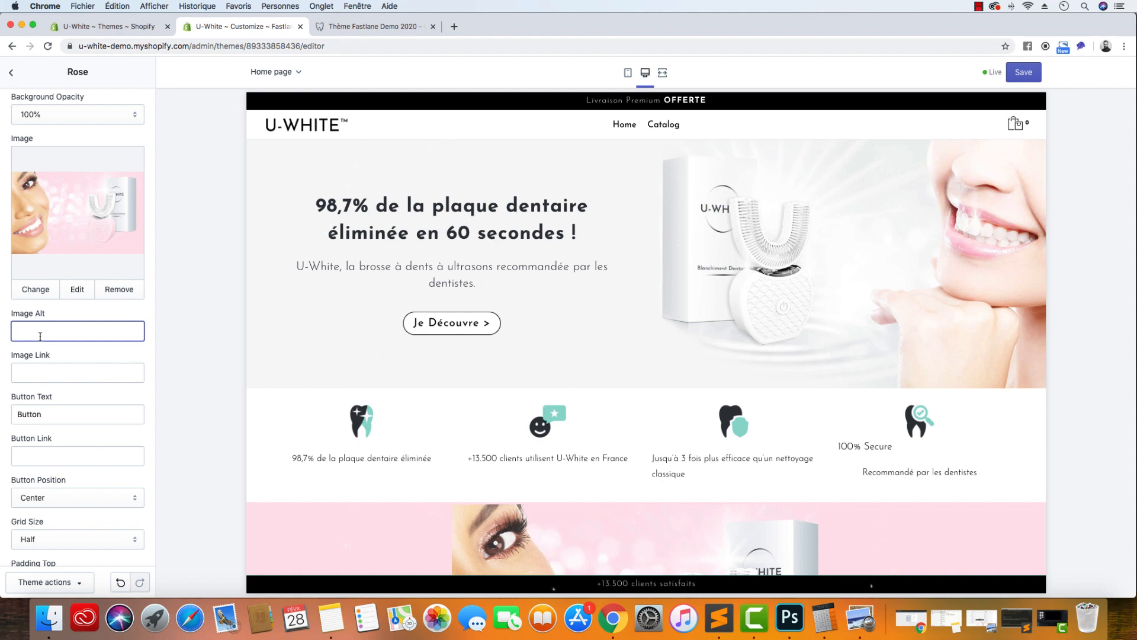
pyautogui.scroll(-3, 47, 296)
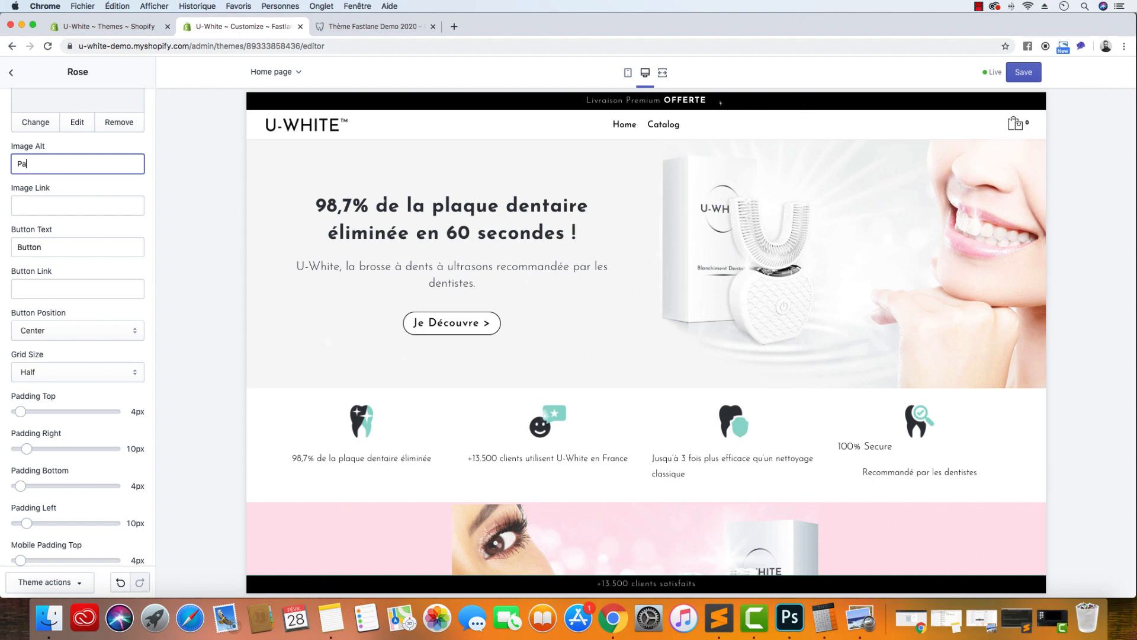
pyautogui.write('ppareil blanchiment dentaire rose')
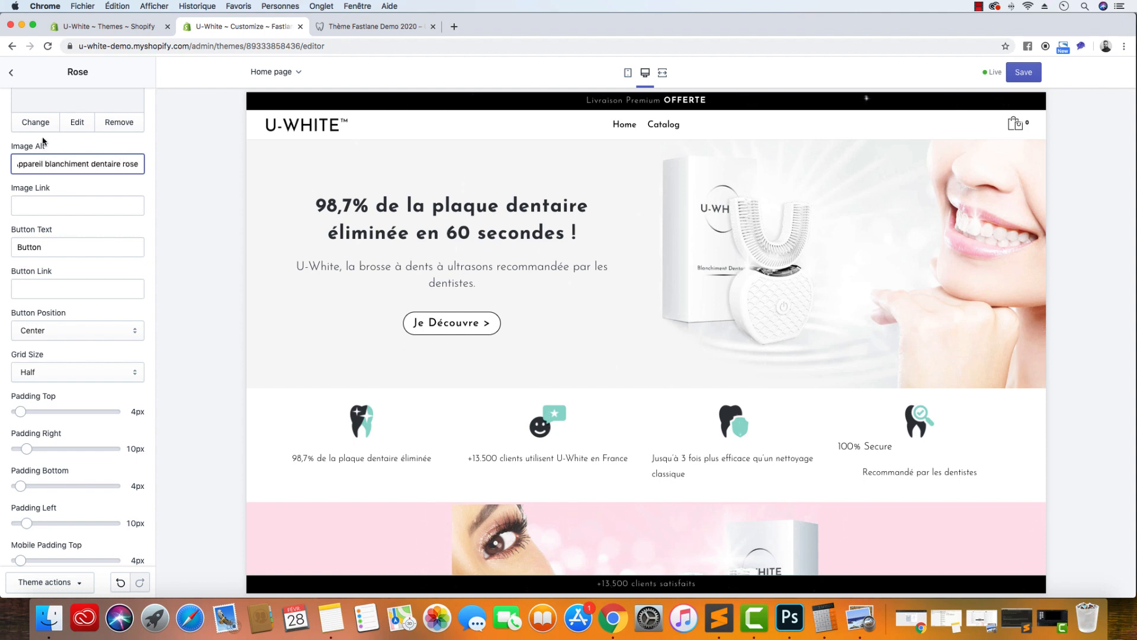
# Set the Image block's Button Text to "&nbsp;Je Découvre >&nbsp;", leaving the Image Link empty
pyautogui.click(89, 206)
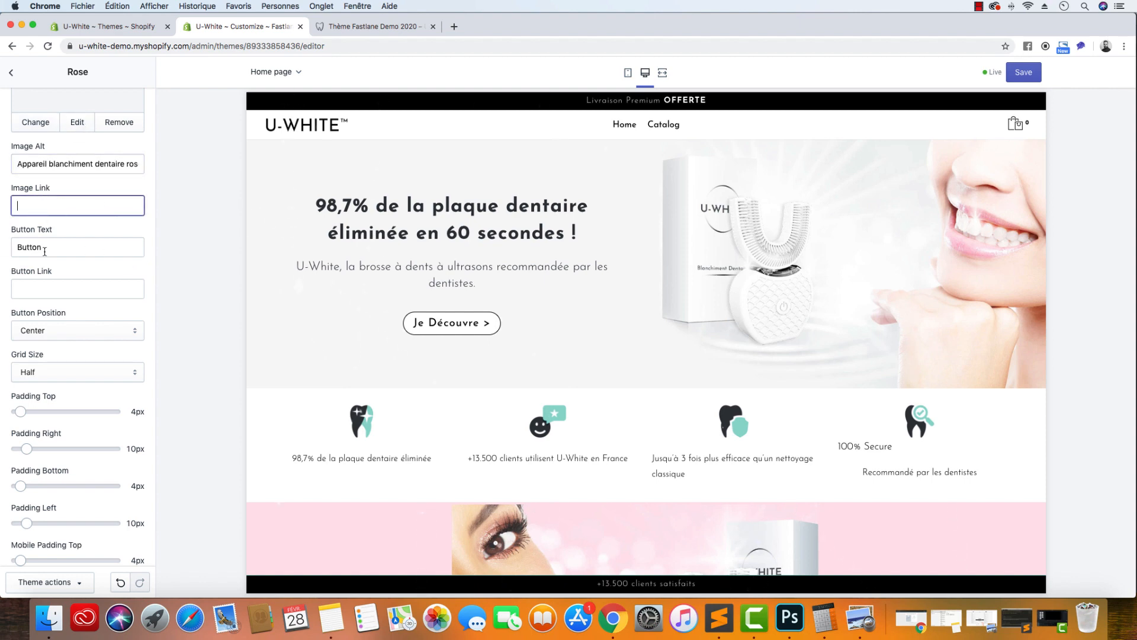
pyautogui.press('Tab')
pyautogui.write('&')
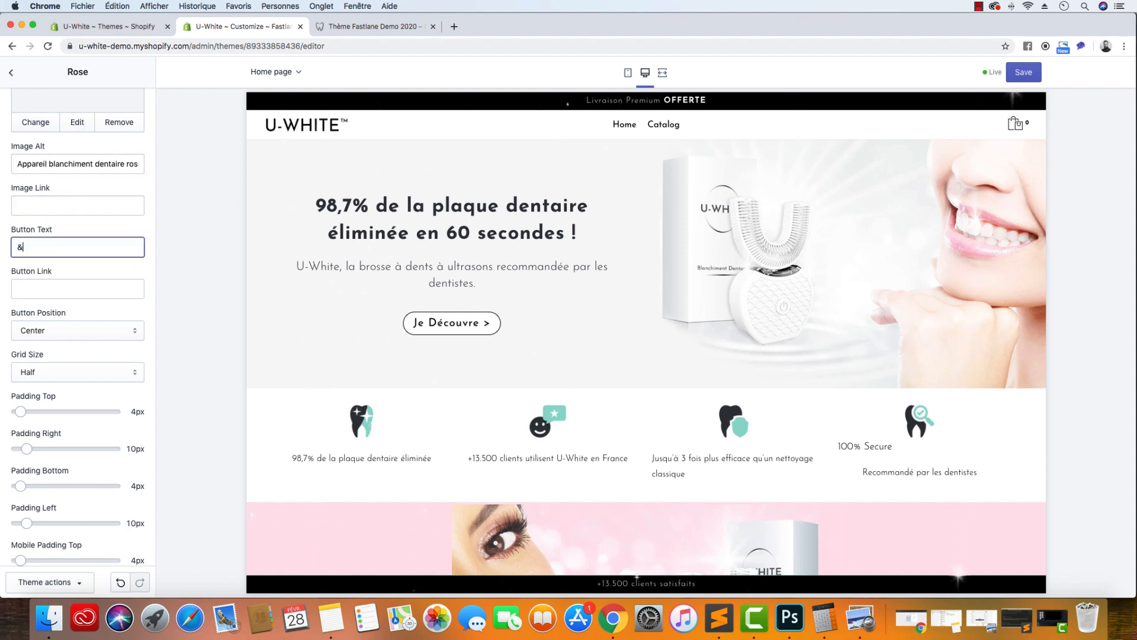
pyautogui.write('nbsp;Je Découvre >&nbsp;')
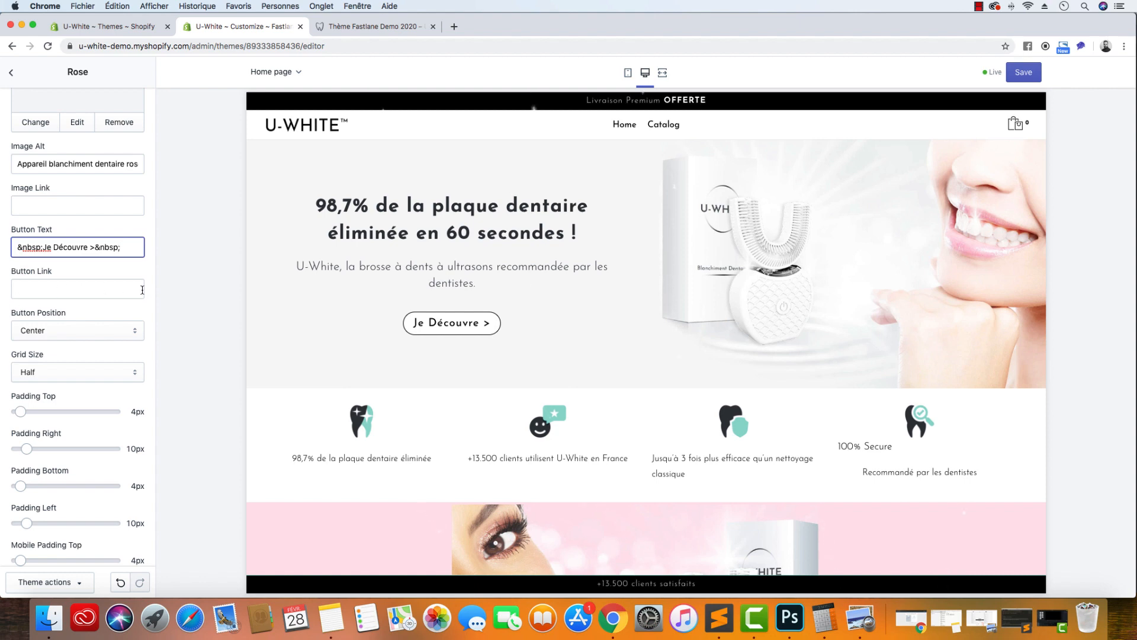
# Cut the whole Button Text from the Image block and paste it below fde2eb in the Sublime Text color notes
pyautogui.scroll(-5, 308, 331)
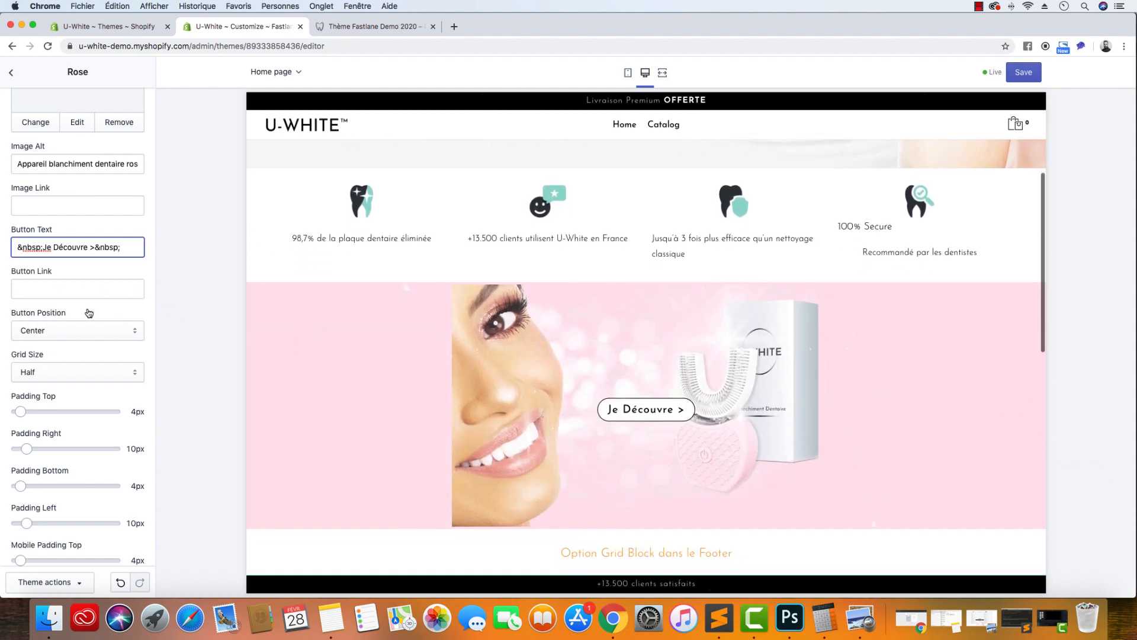
pyautogui.scroll(2, 67, 286)
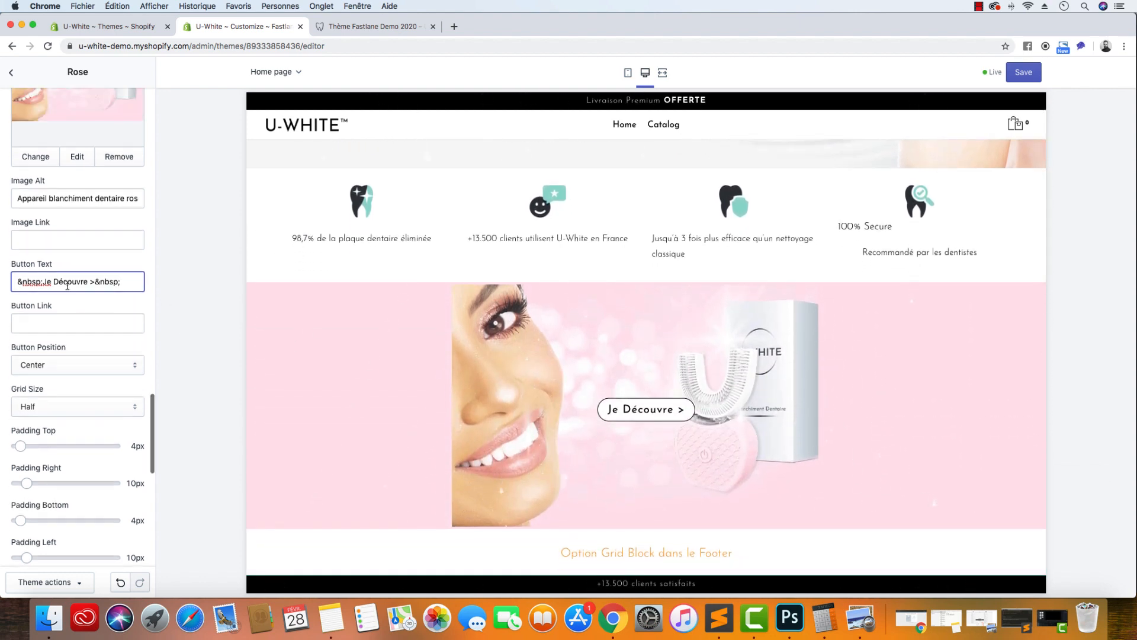
pyautogui.scroll(-2, 75, 289)
pyautogui.moveTo(125, 246); pyautogui.dragTo(1, 243)
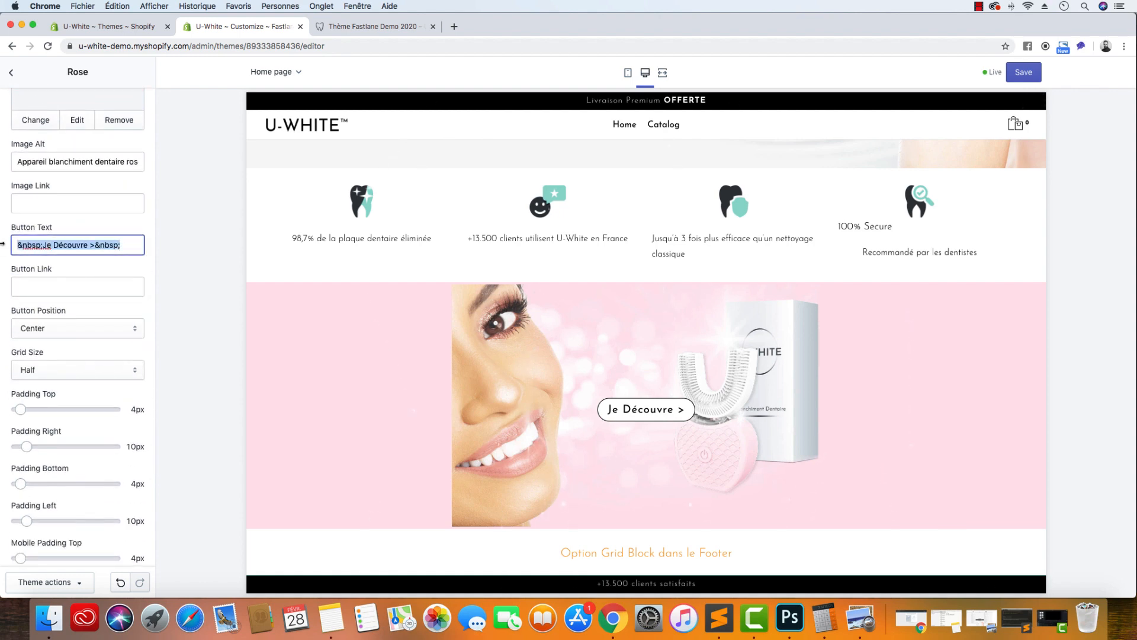
pyautogui.rightClick(25, 245)
pyautogui.click(71, 314)
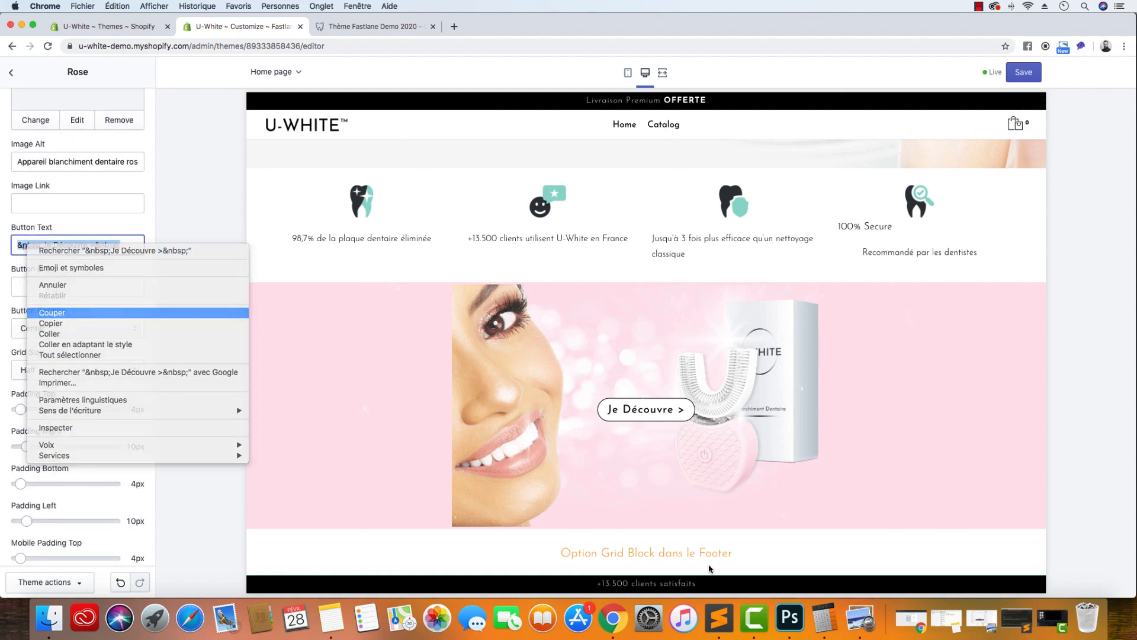
pyautogui.click(732, 626)
pyautogui.press('Return')
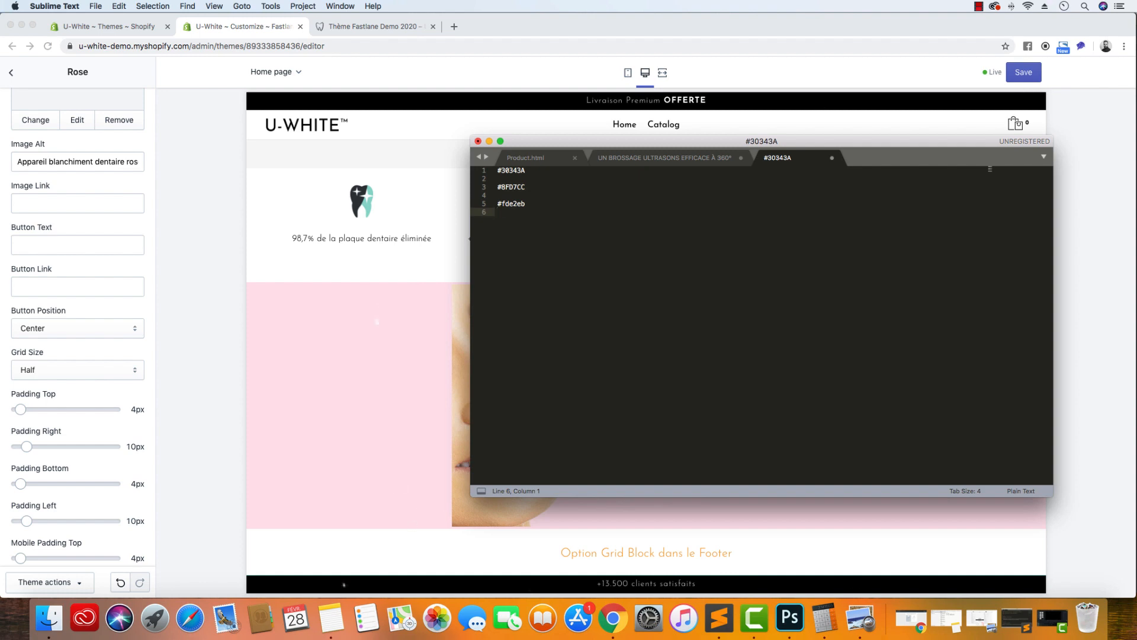
pyautogui.press('Return')
pyautogui.press('super+v')
# Switch back to the theme editor in Chrome and set all the Image block's desktop and mobile paddings to 0px
pyautogui.click(98, 220)
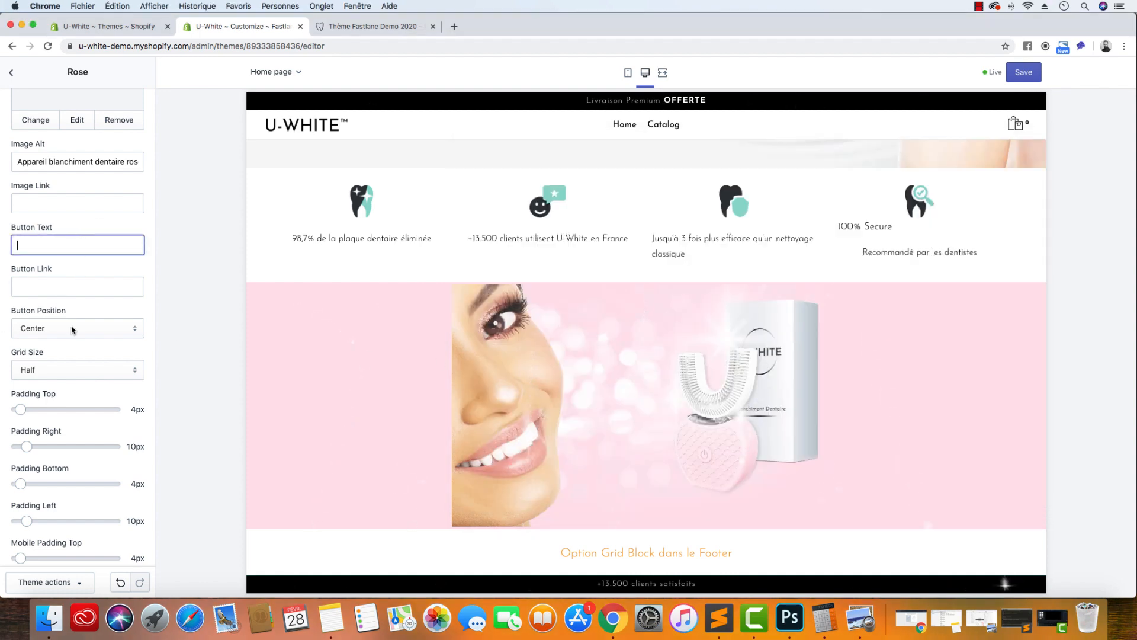
pyautogui.moveTo(18, 409); pyautogui.dragTo(17, 483)
pyautogui.scroll(-3, 51, 431)
pyautogui.moveTo(26, 386); pyautogui.dragTo(17, 534)
# Set the Image block's Animation Effect to fadeIn
pyautogui.scroll(-7, 105, 507)
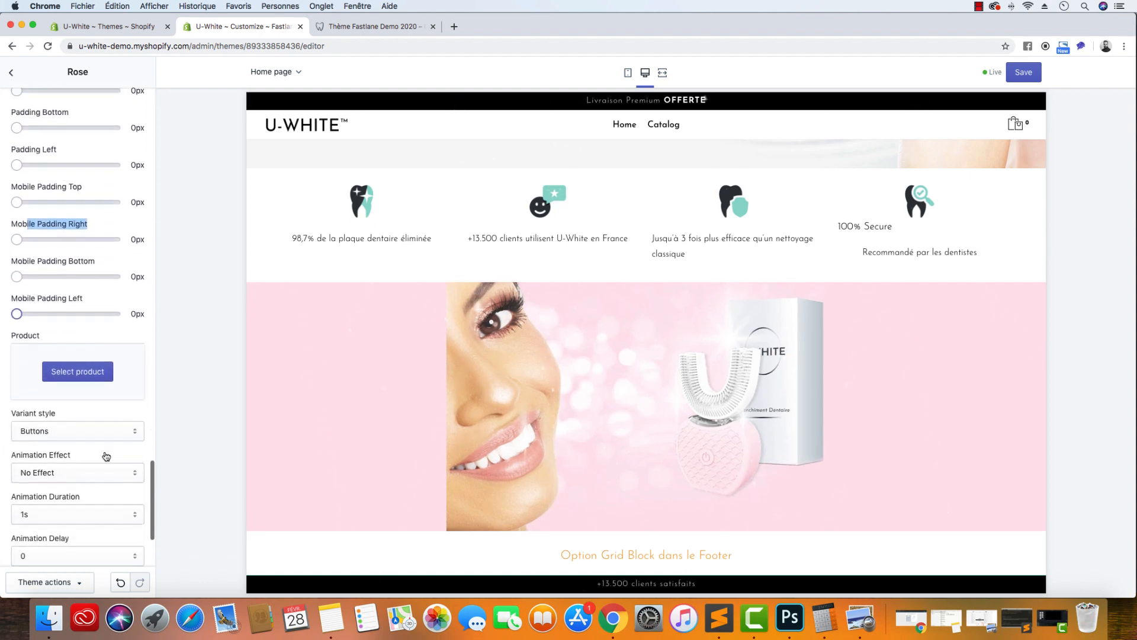
pyautogui.click(104, 380)
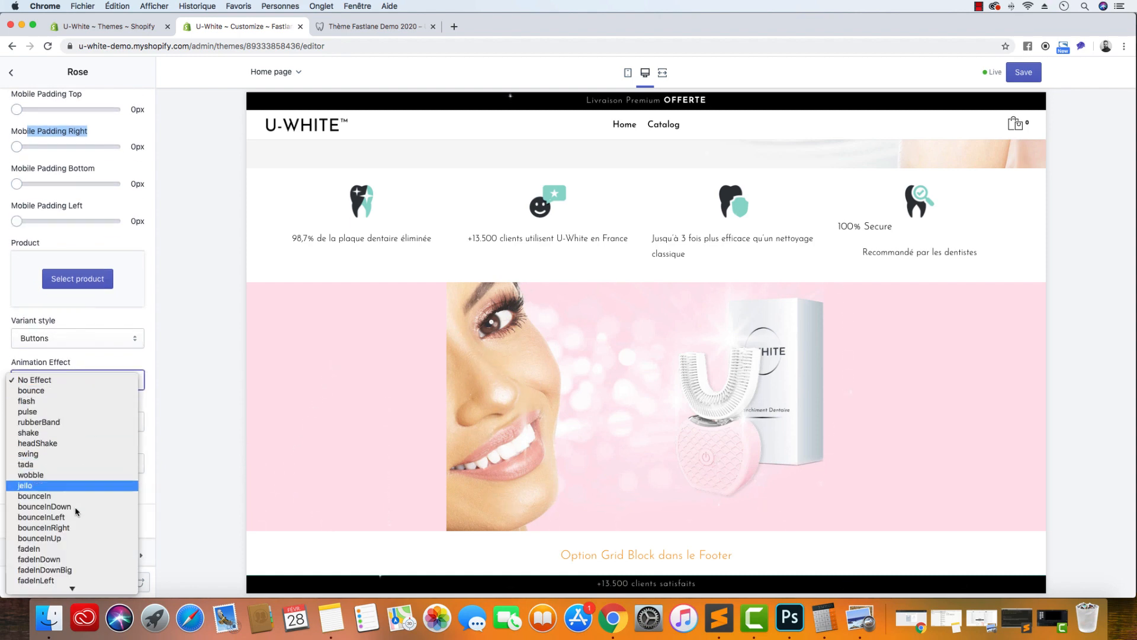
pyautogui.click(76, 549)
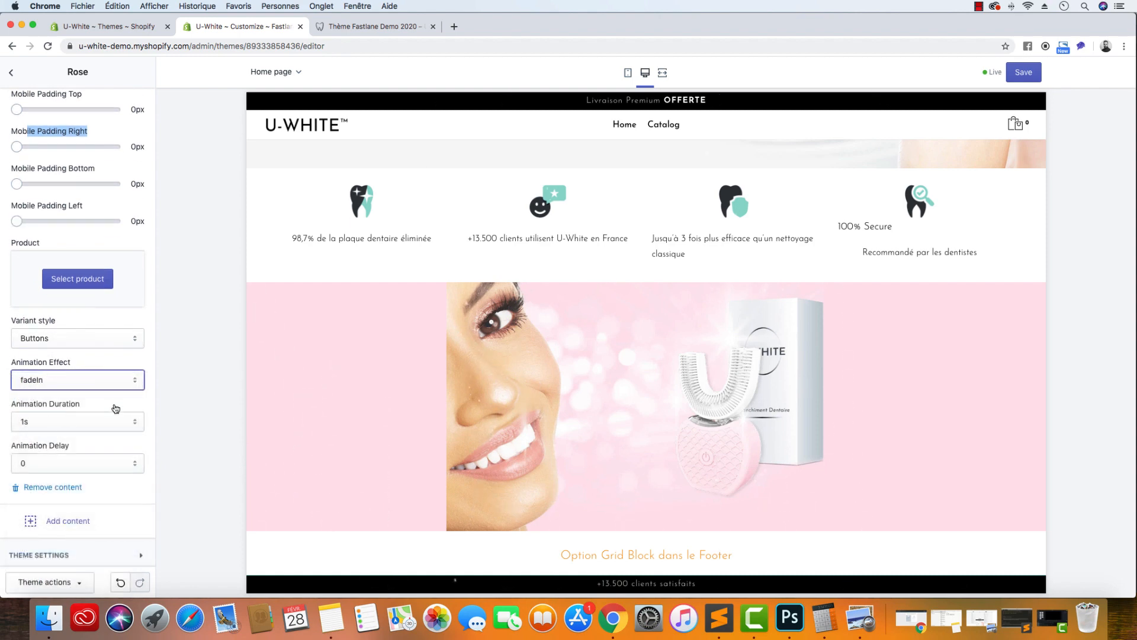
# Add a Text content block to the Rose section and set its Title Tag to H2
pyautogui.scroll(-2, 113, 414)
pyautogui.click(75, 468)
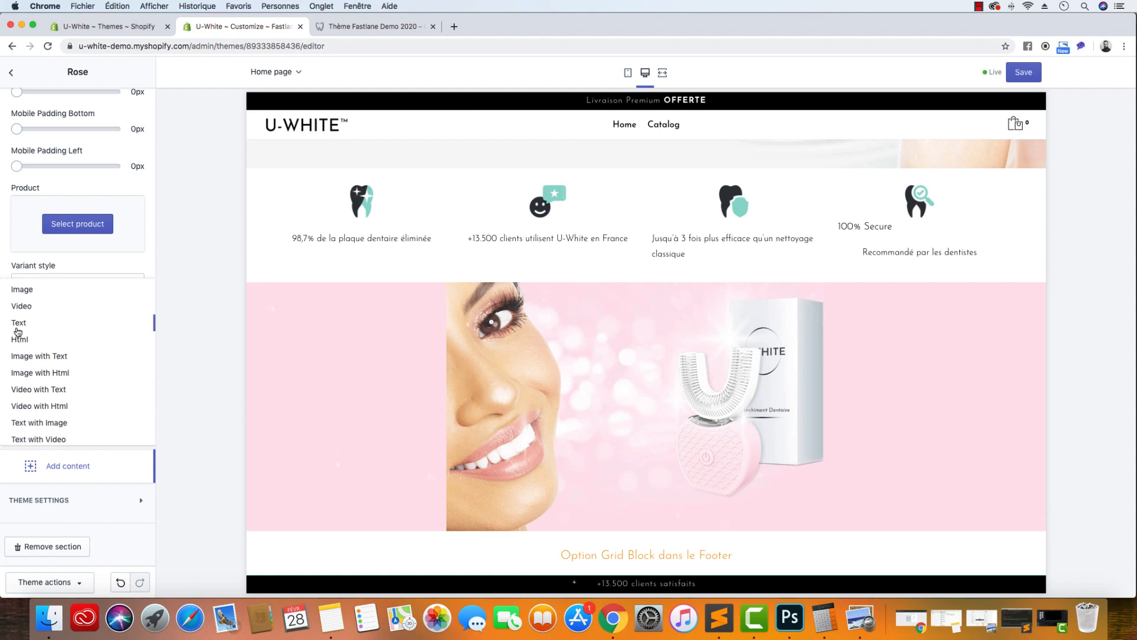
pyautogui.click(18, 326)
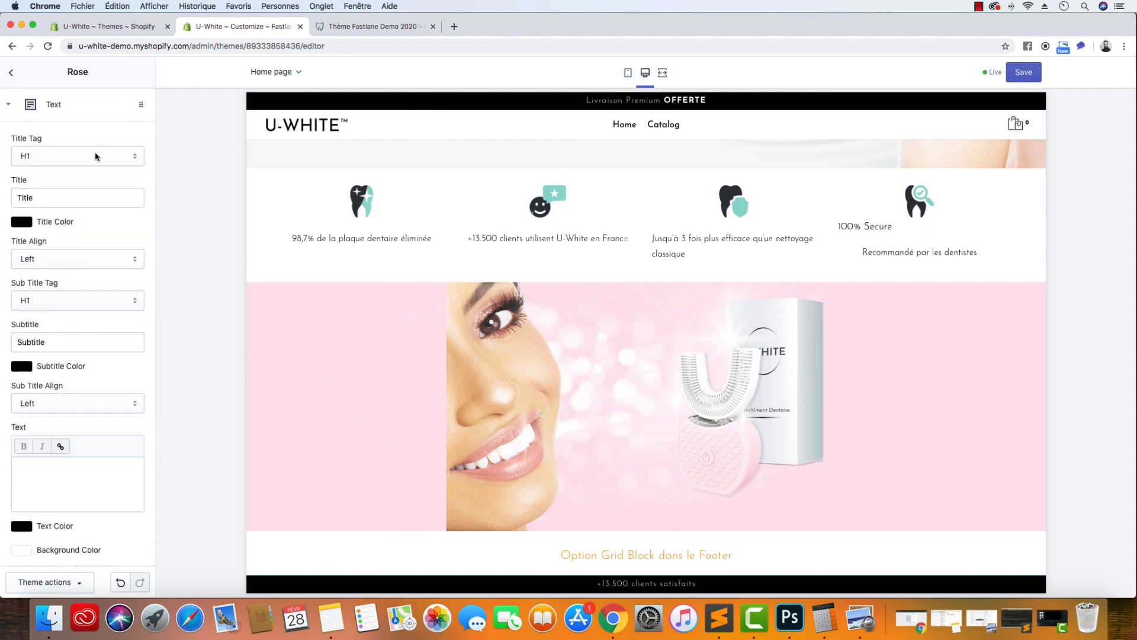
pyautogui.click(95, 157)
pyautogui.click(94, 166)
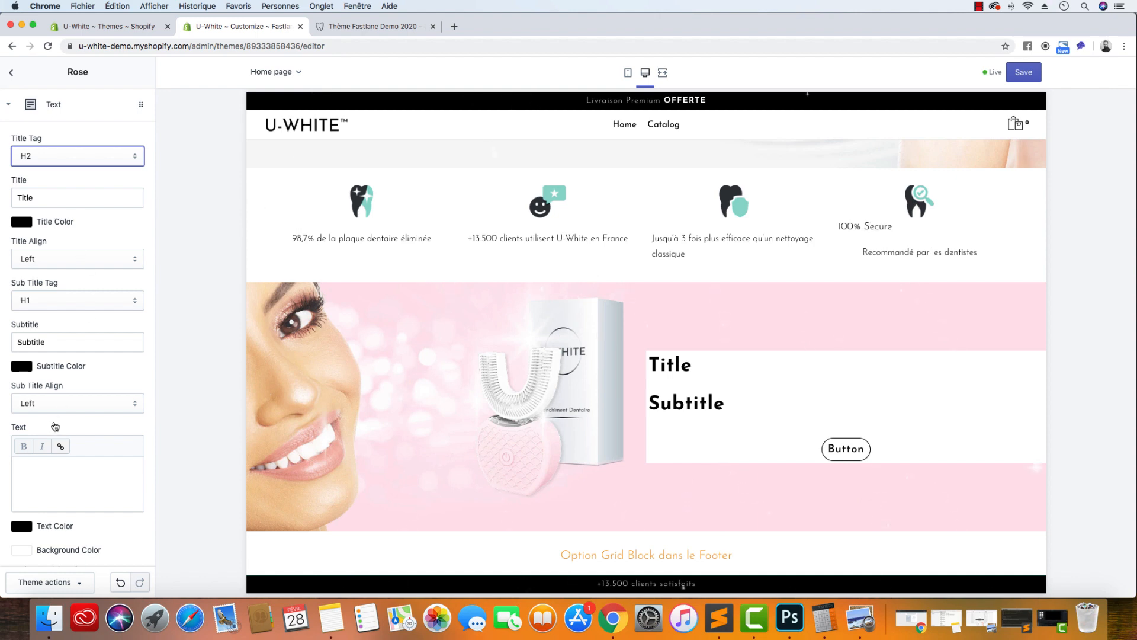
# Set the Text block's Background Color to None
pyautogui.scroll(-3, 57, 421)
pyautogui.click(22, 480)
pyautogui.scroll(-3, 148, 288)
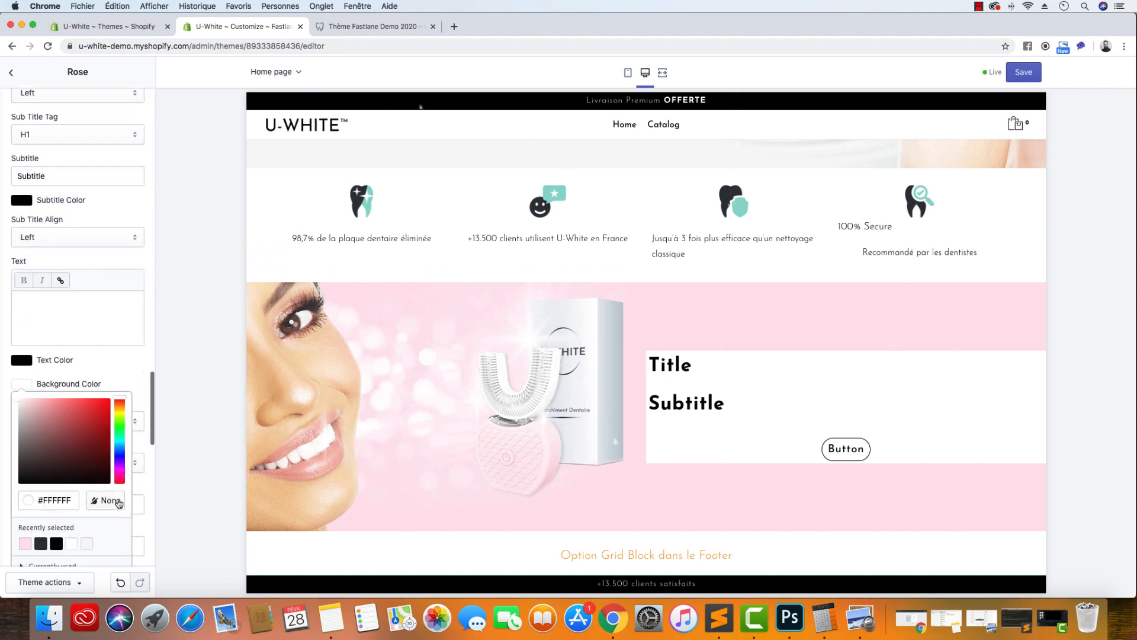
pyautogui.click(148, 288)
pyautogui.scroll(5, 148, 289)
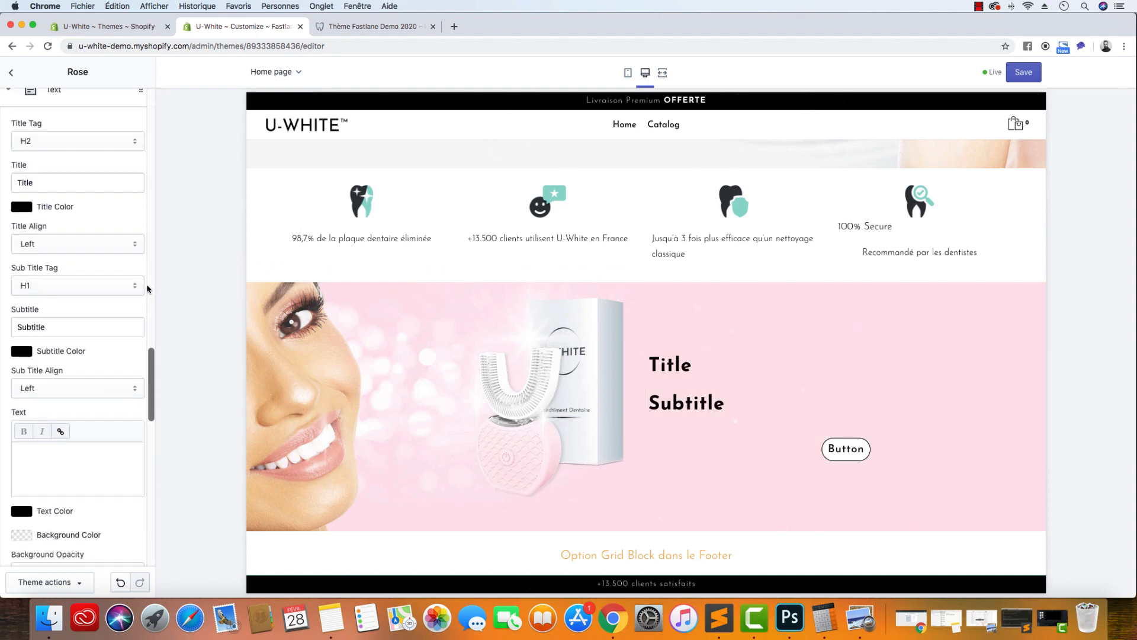
# Copy the heading "3 fois plus efficace qu'un brossage manuel" from the uwhite.fr pink block into the Text block's Title
pyautogui.click(358, 27)
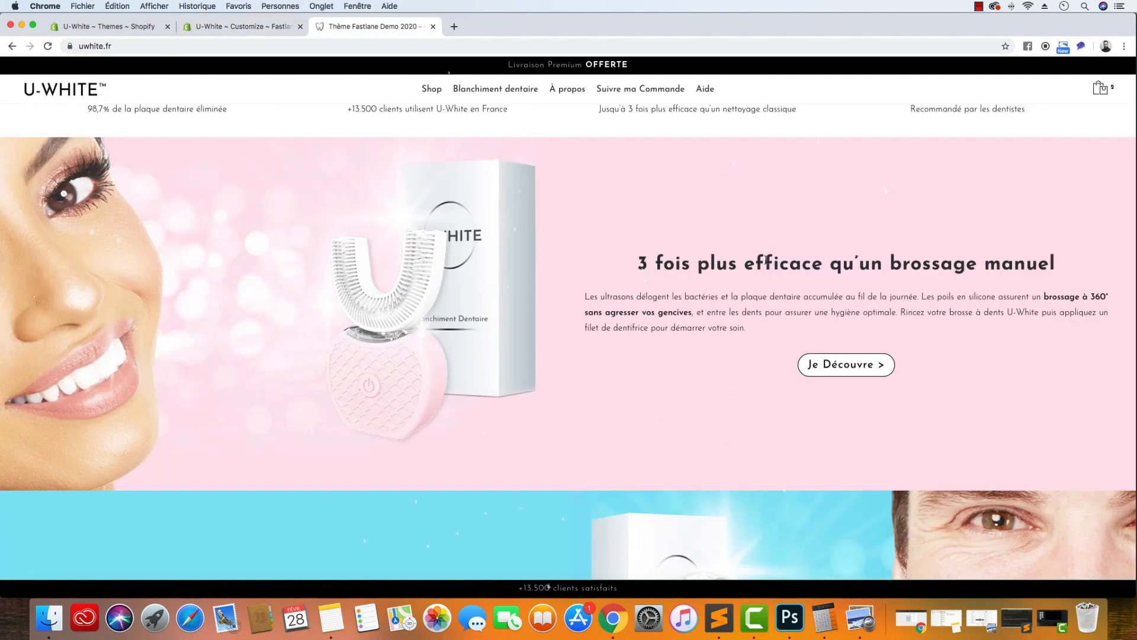
pyautogui.click(278, 26)
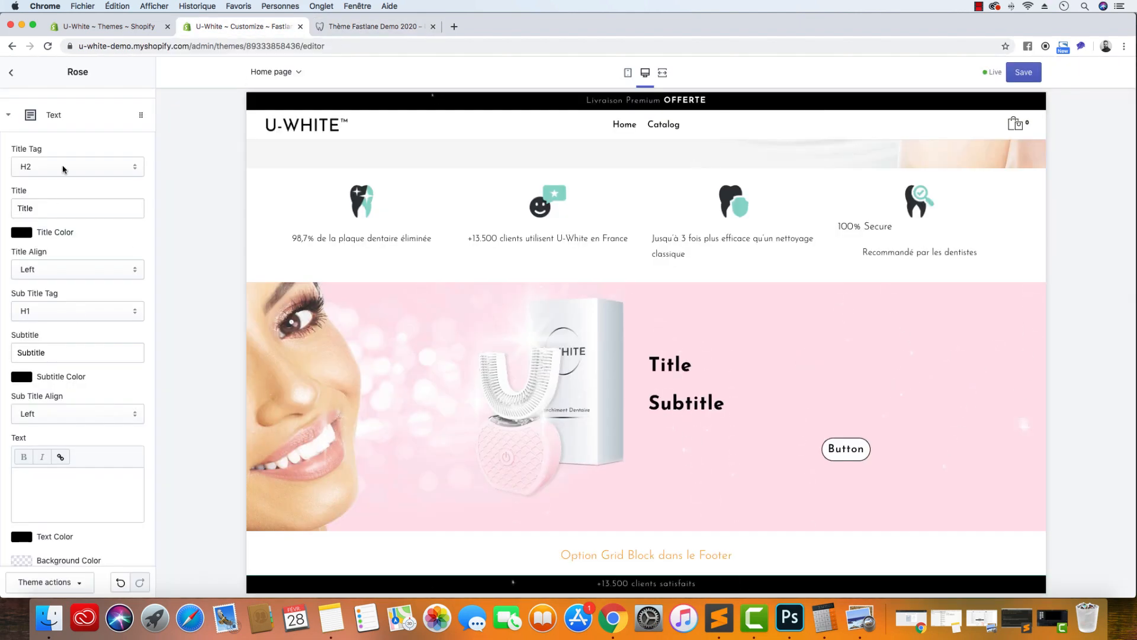
pyautogui.click(356, 26)
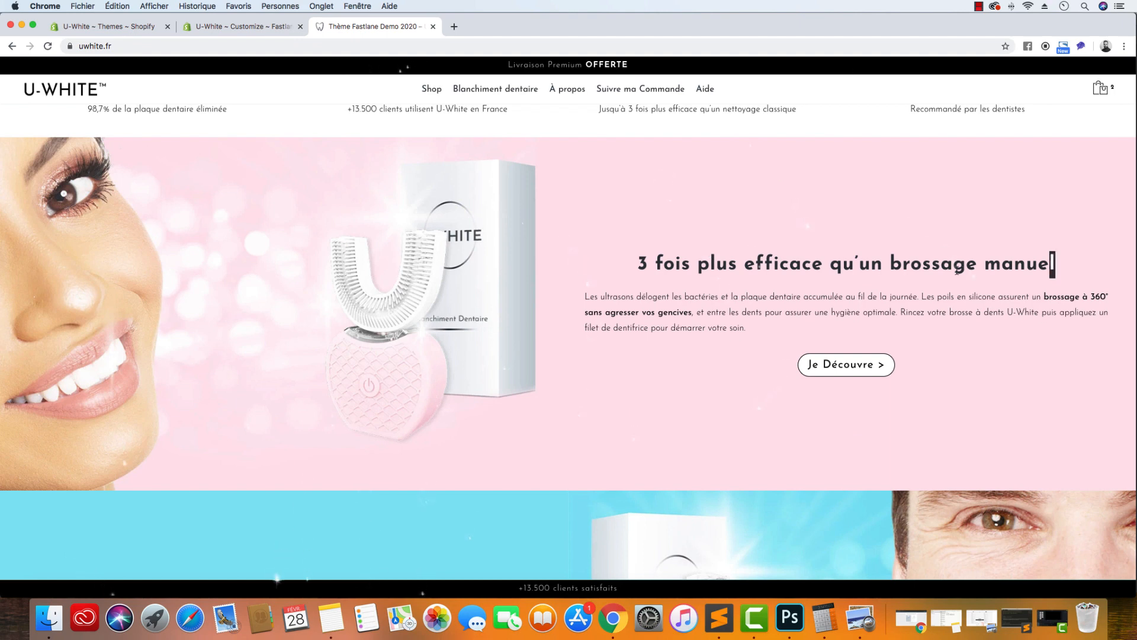
pyautogui.moveTo(1053, 264); pyautogui.dragTo(637, 256)
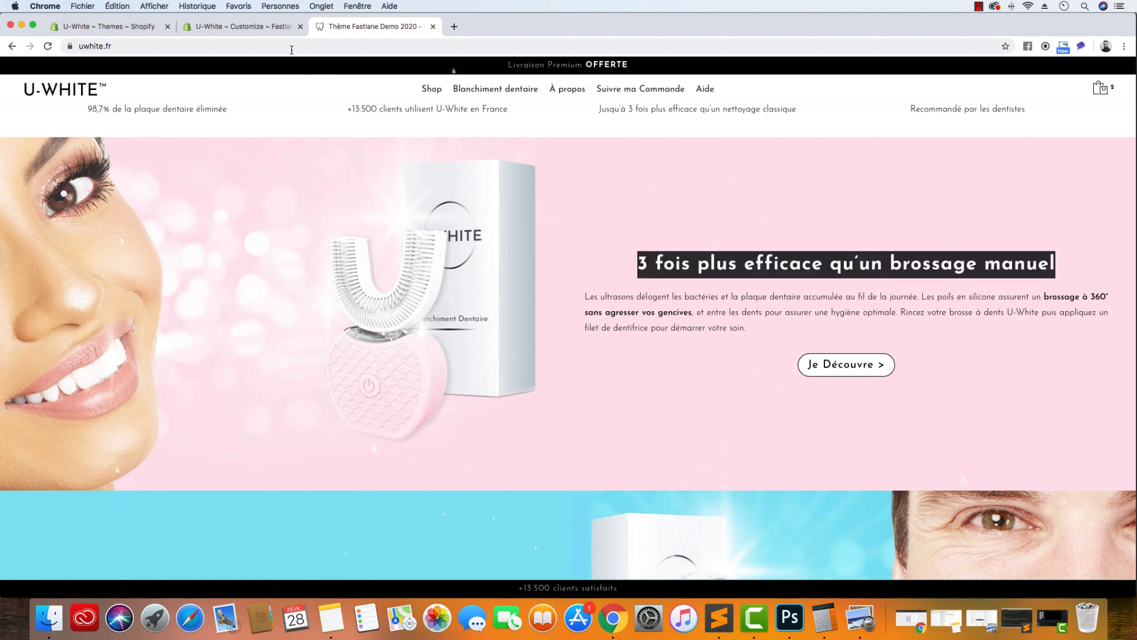
pyautogui.click(267, 28)
pyautogui.doubleClick(57, 214)
pyautogui.hotkey('ctrl', 'v')
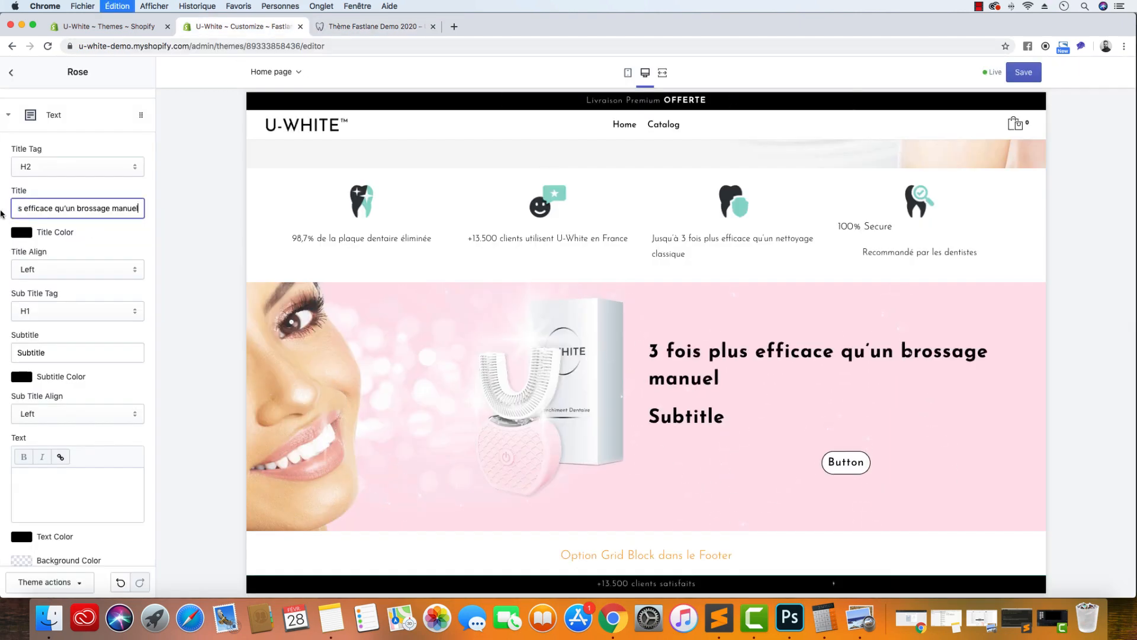
# Set the Text block's Title Color to #30343A and its Title Align to Center
pyautogui.click(29, 233)
pyautogui.click(40, 392)
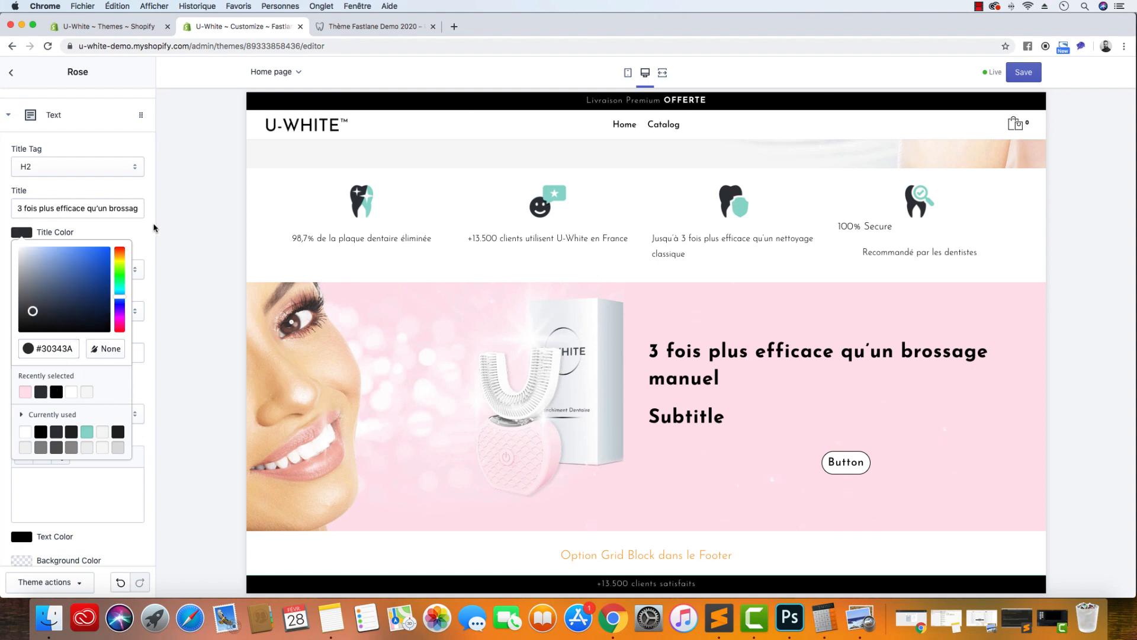
pyautogui.click(154, 230)
pyautogui.click(36, 271)
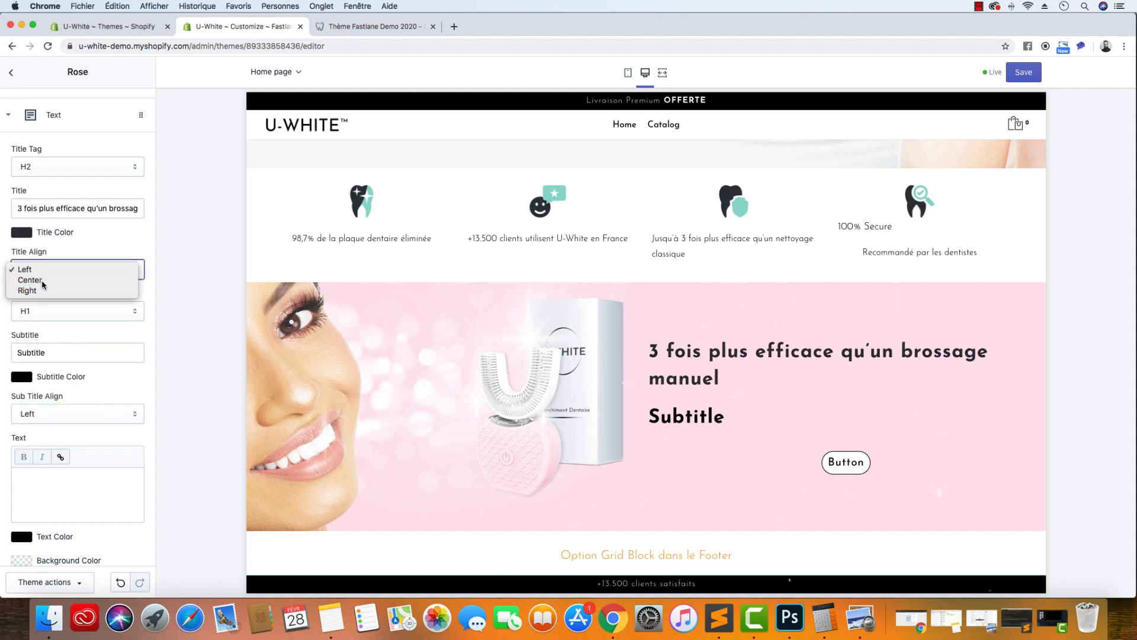
pyautogui.click(30, 280)
# Clear the Text block's Subtitle and copy the paragraph of the uwhite.fr pink block into its Text field
pyautogui.doubleClick(35, 352)
pyautogui.press('BackSpace')
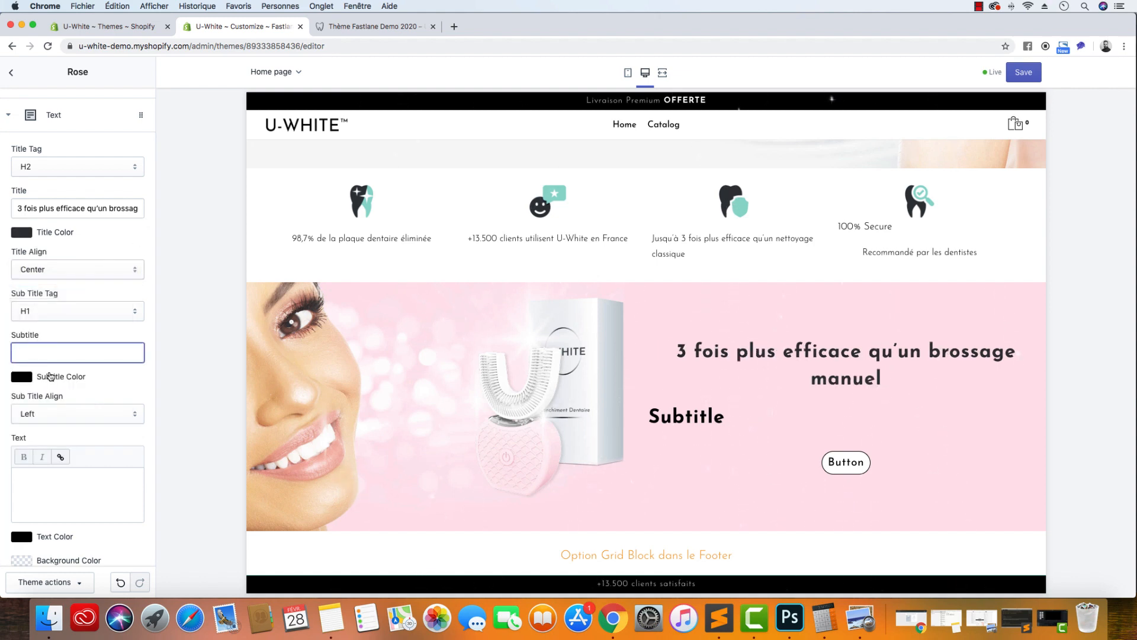
pyautogui.scroll(-2, 52, 395)
pyautogui.click(64, 419)
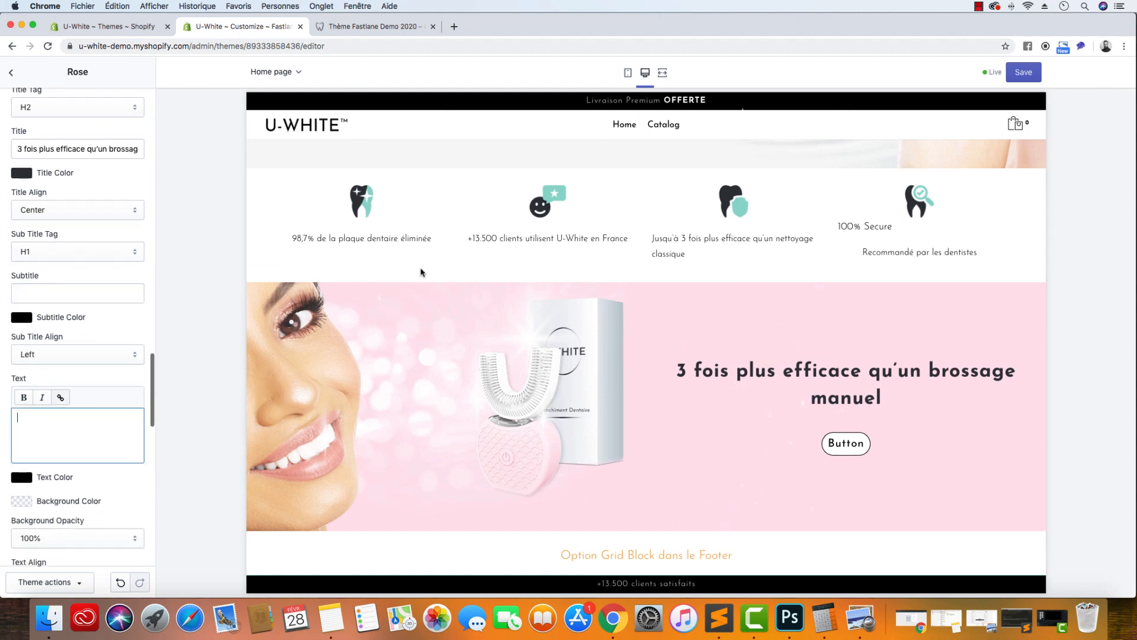
pyautogui.click(373, 26)
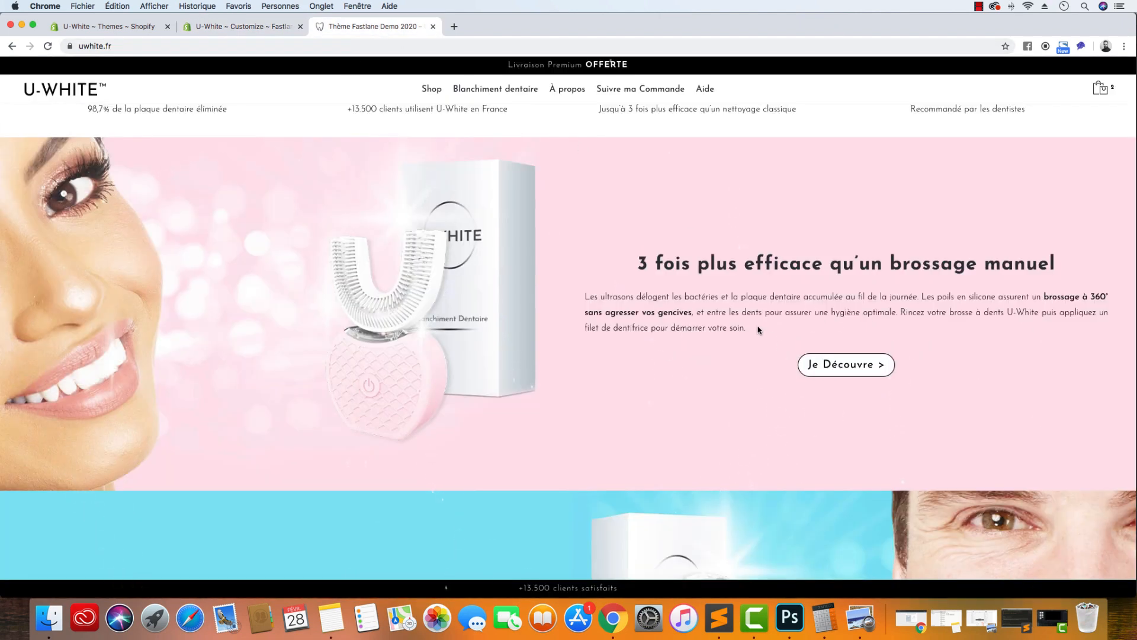
pyautogui.moveTo(759, 330); pyautogui.dragTo(578, 298)
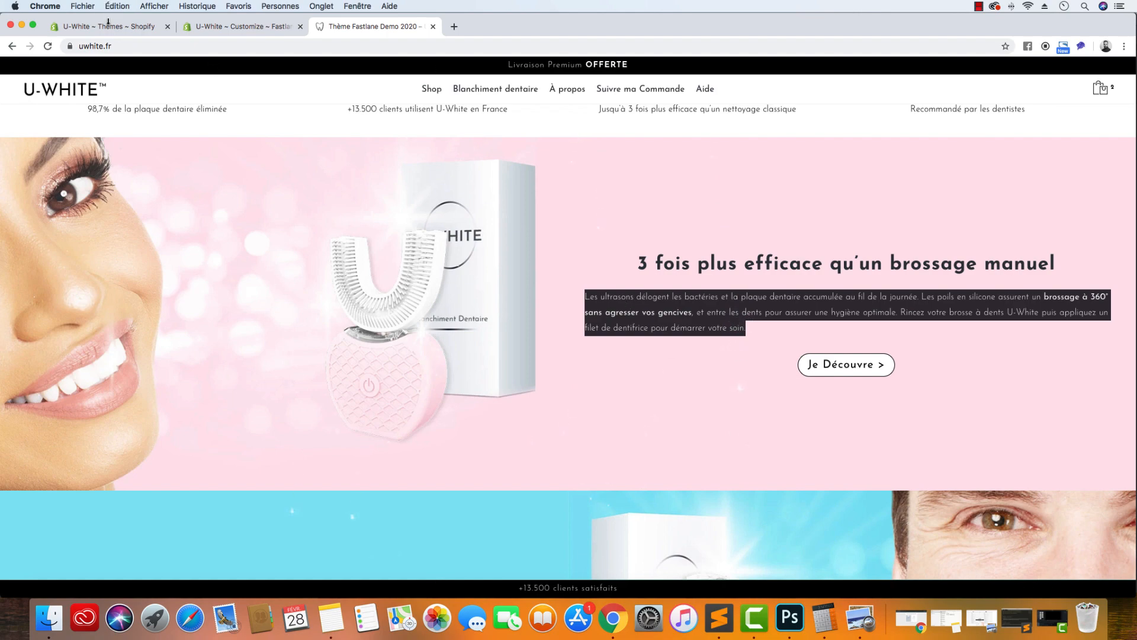
pyautogui.click(228, 26)
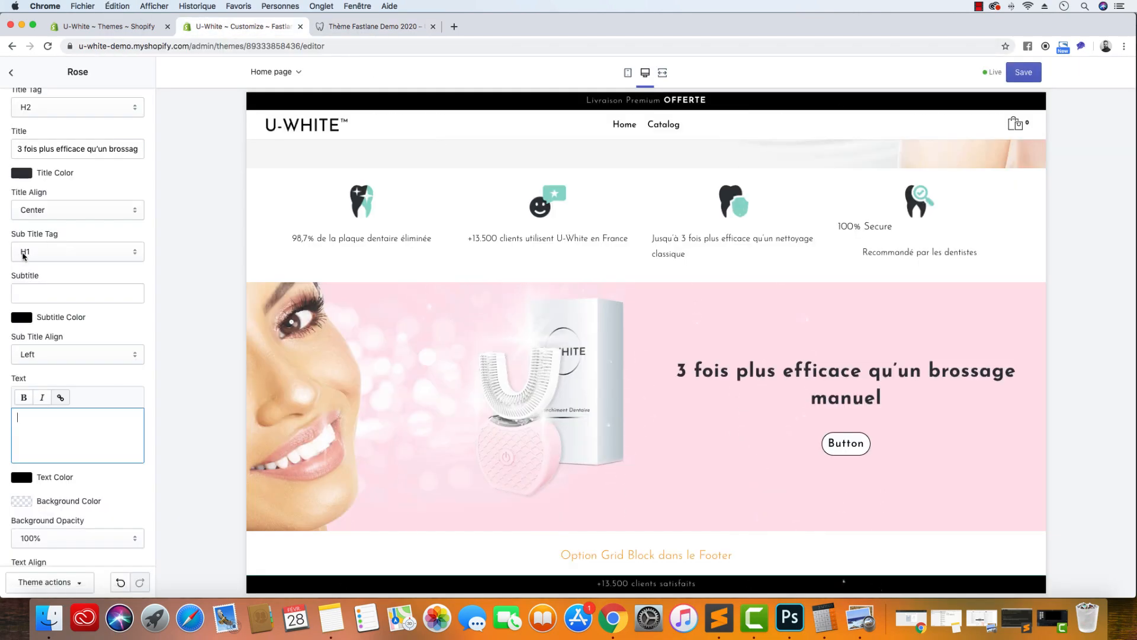
pyautogui.click(662, 72)
pyautogui.click(582, 73)
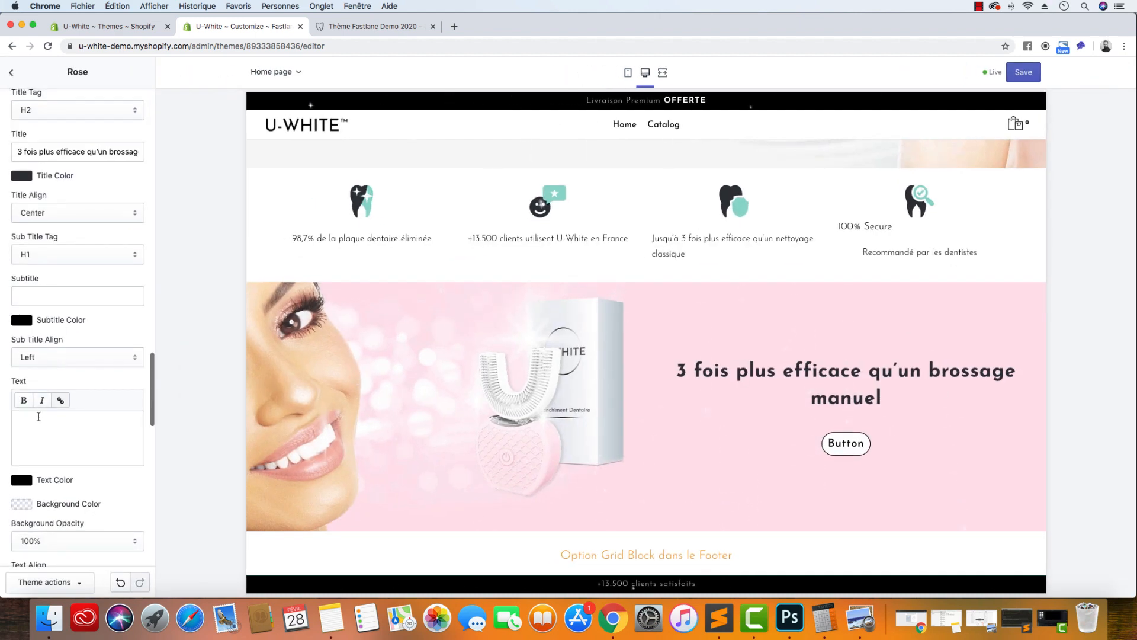
pyautogui.click(52, 432)
pyautogui.press('super+v')
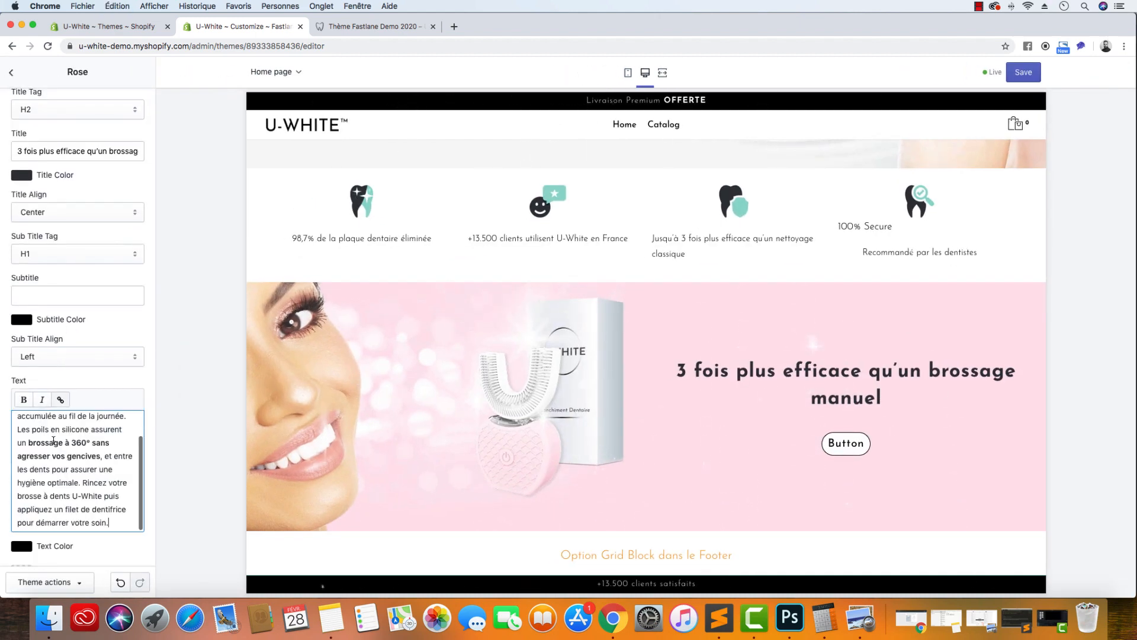
# Set the Text block's Text Color to the recently used dark grey #30343A and its Text Align to Justify
pyautogui.click(21, 546)
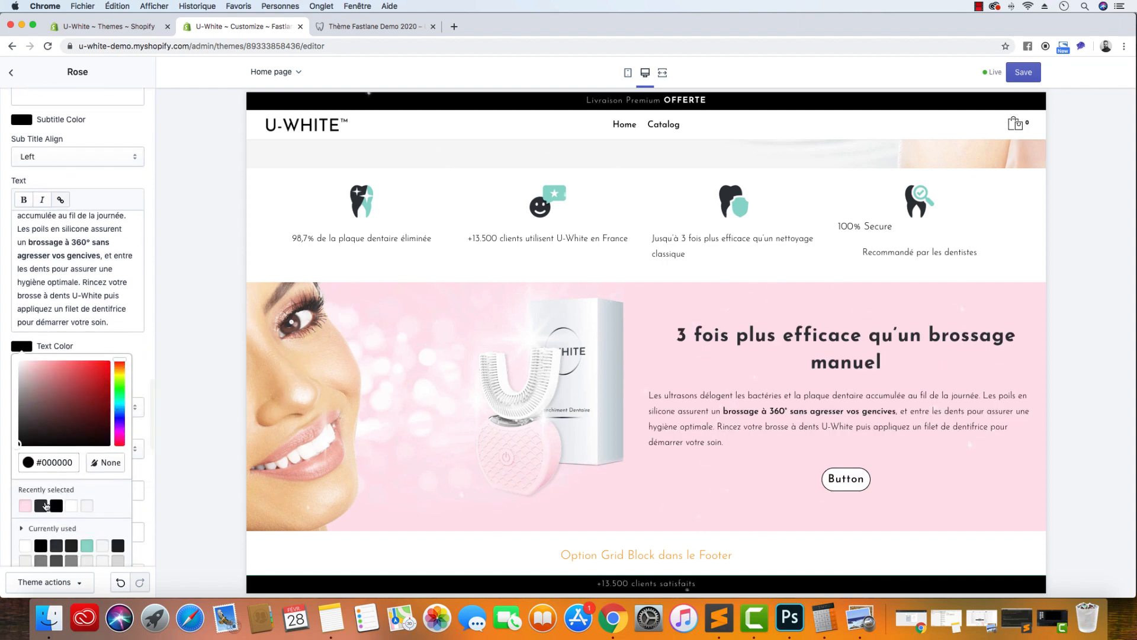
pyautogui.click(41, 505)
pyautogui.click(148, 372)
pyautogui.click(71, 448)
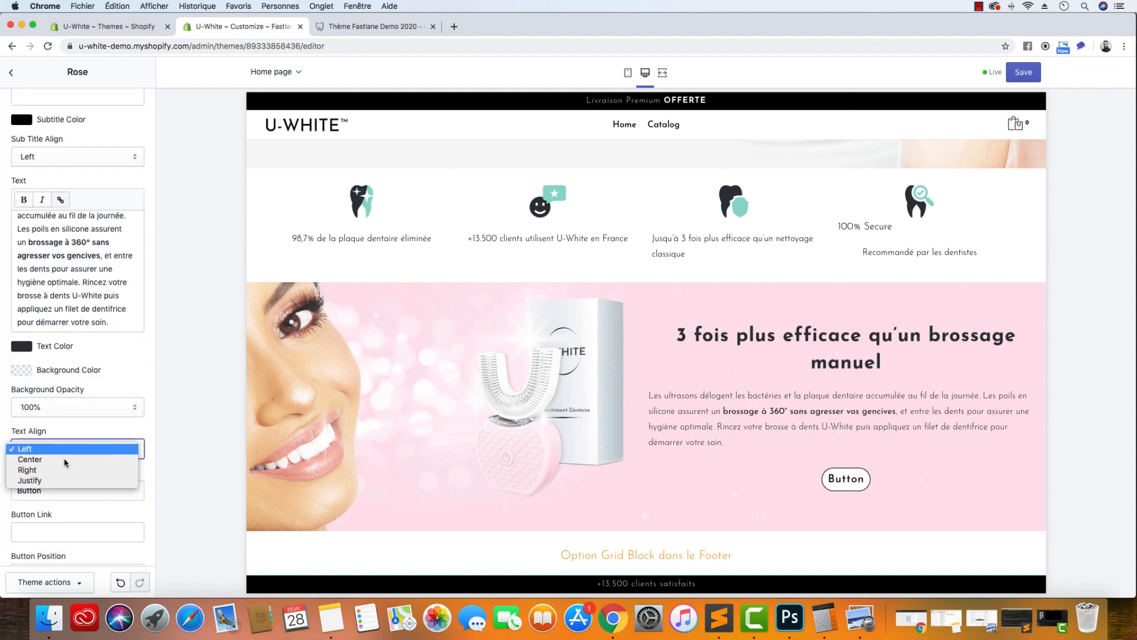
pyautogui.click(66, 484)
pyautogui.click(148, 364)
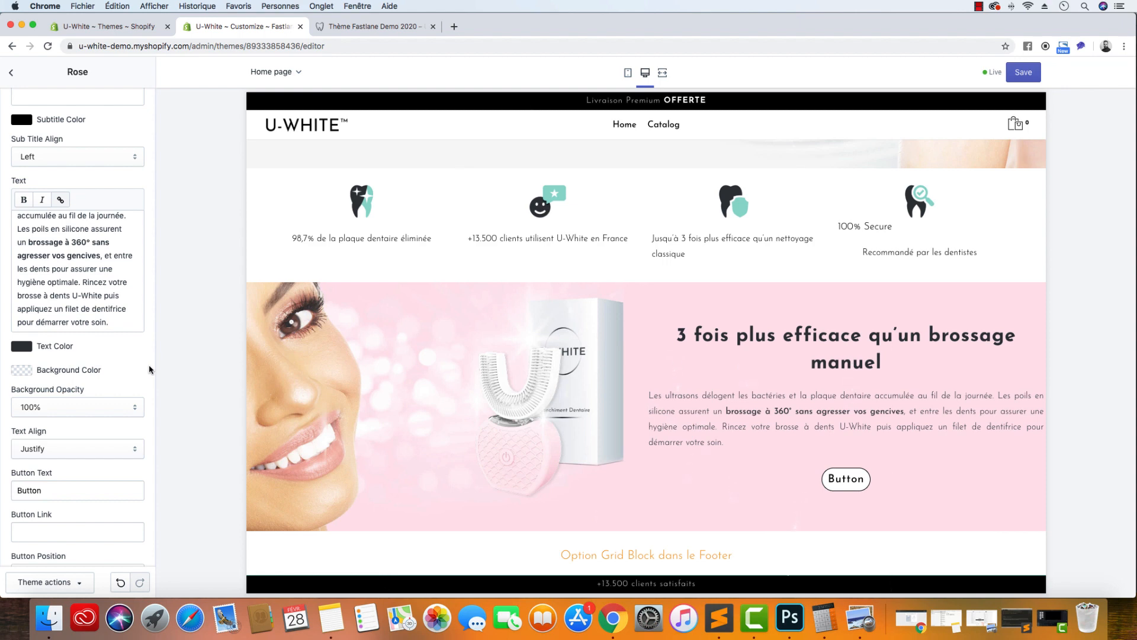
# Set the Text block's Button Text to "&nbsp;Je Découvre >&nbsp;", copied from the Sublime Text notes, and its Button Link to "#"
pyautogui.scroll(-2, 148, 364)
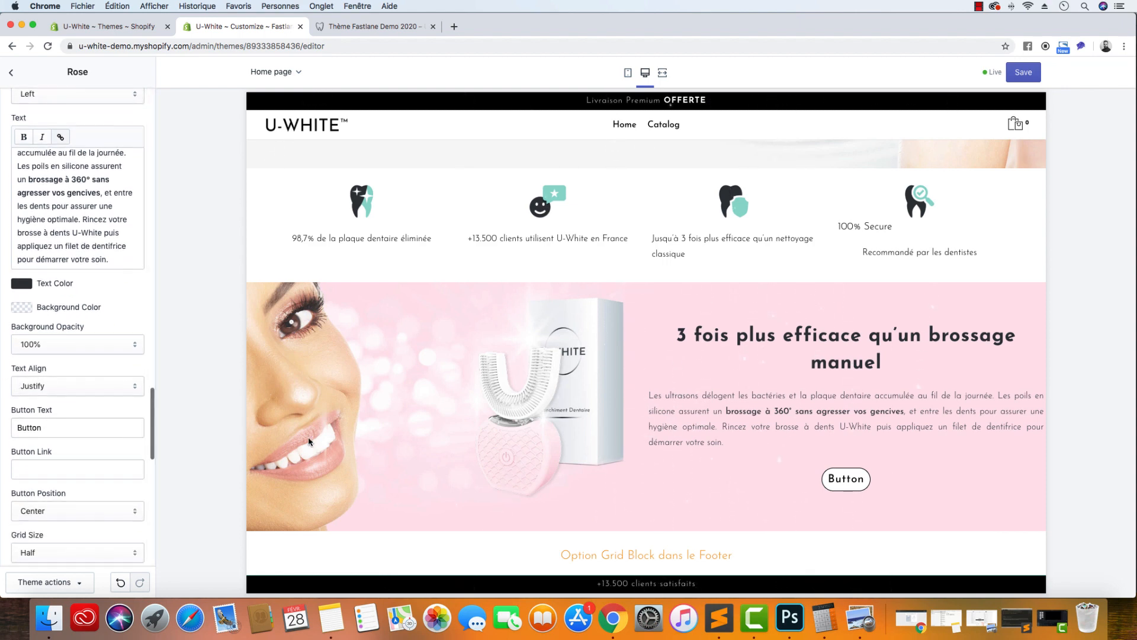
pyautogui.click(719, 618)
pyautogui.moveTo(596, 220); pyautogui.dragTo(478, 223)
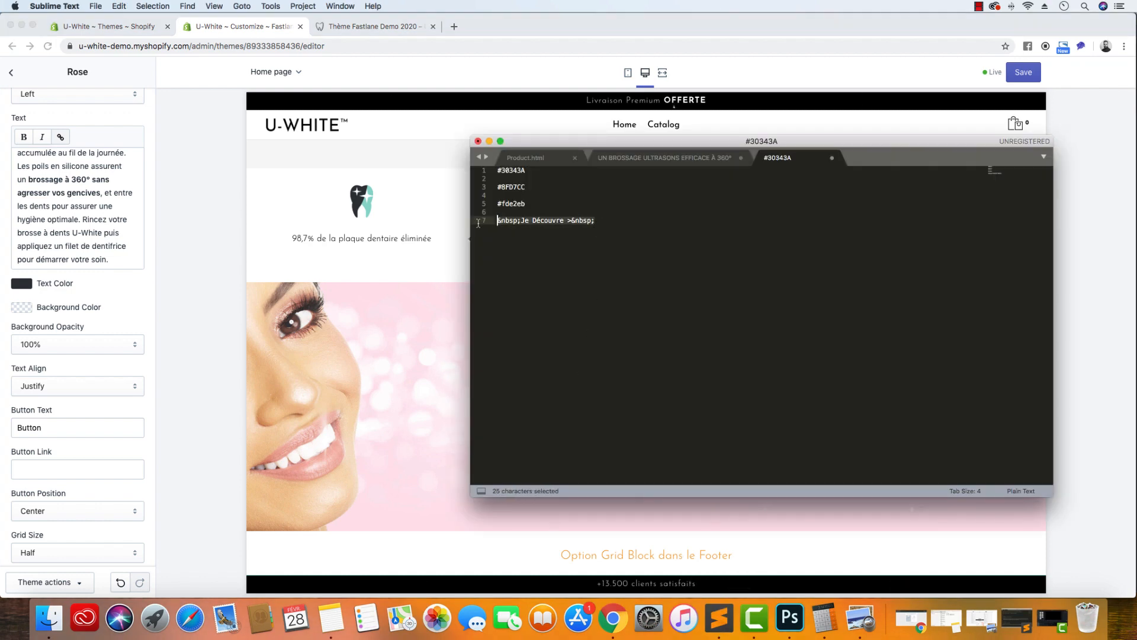
pyautogui.press('super+c')
pyautogui.click(66, 436)
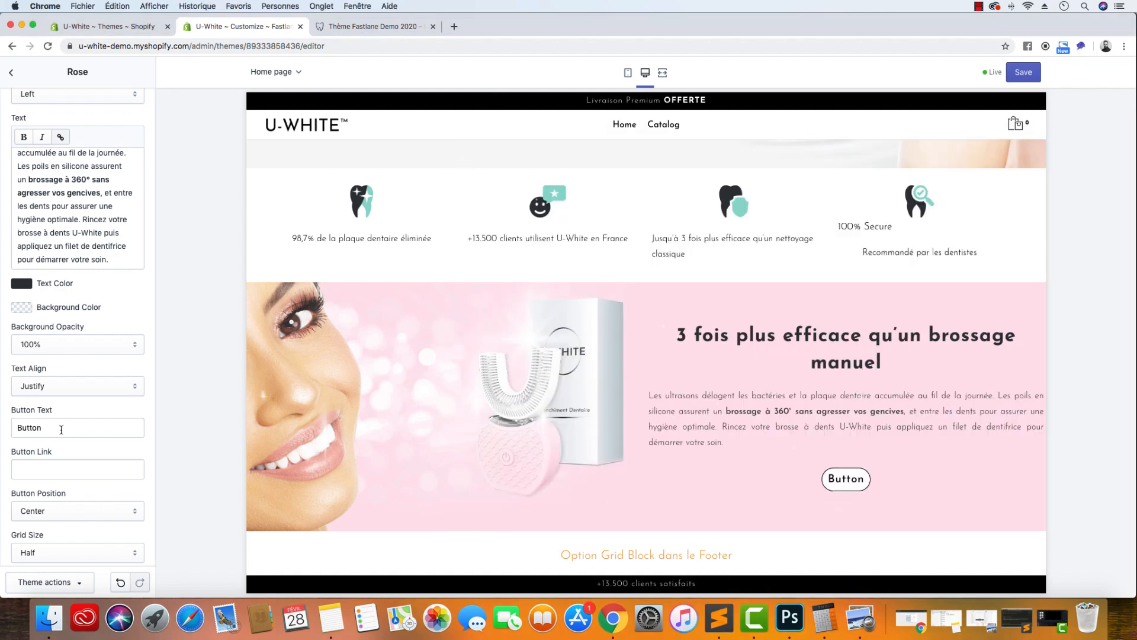
pyautogui.moveTo(62, 429); pyautogui.dragTo(2, 424)
pyautogui.press('super+v')
pyautogui.click(70, 467)
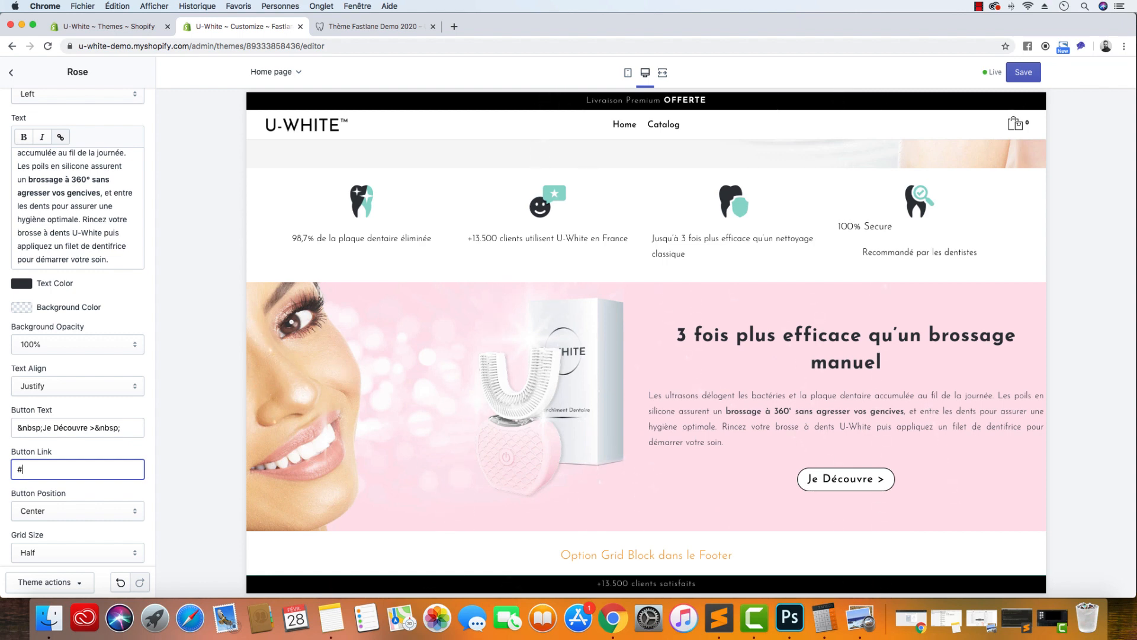
# Switch to Finder and open Model_5.pdf from U-White's Grid_Block_Model_5 folder to consult the Text block's padding values
pyautogui.scroll(-5, 59, 553)
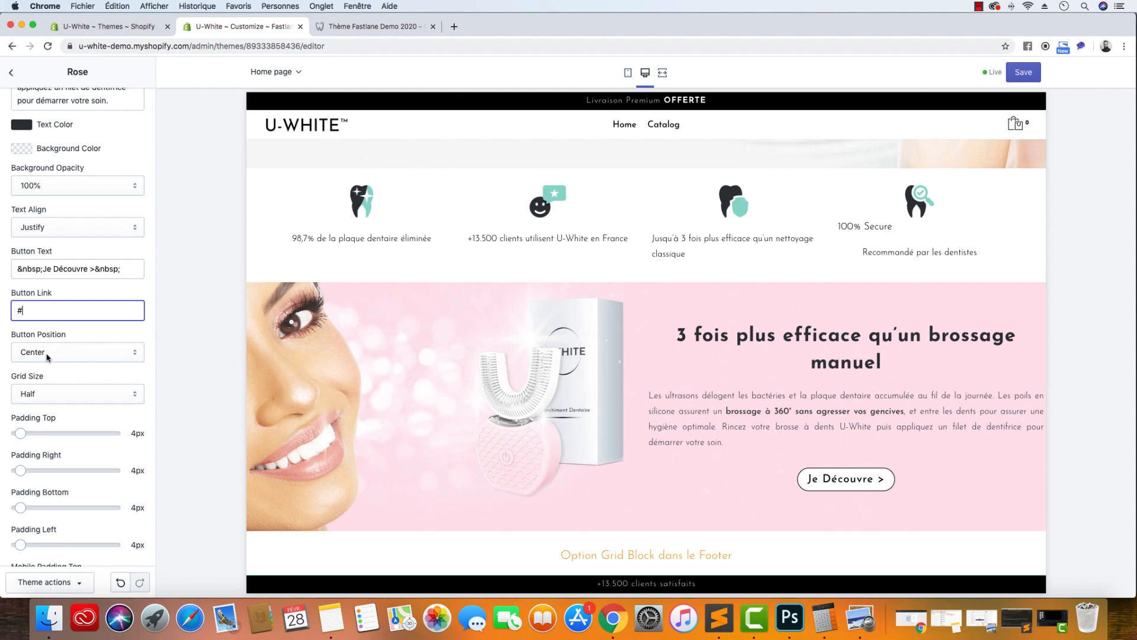
pyautogui.scroll(-3, 59, 473)
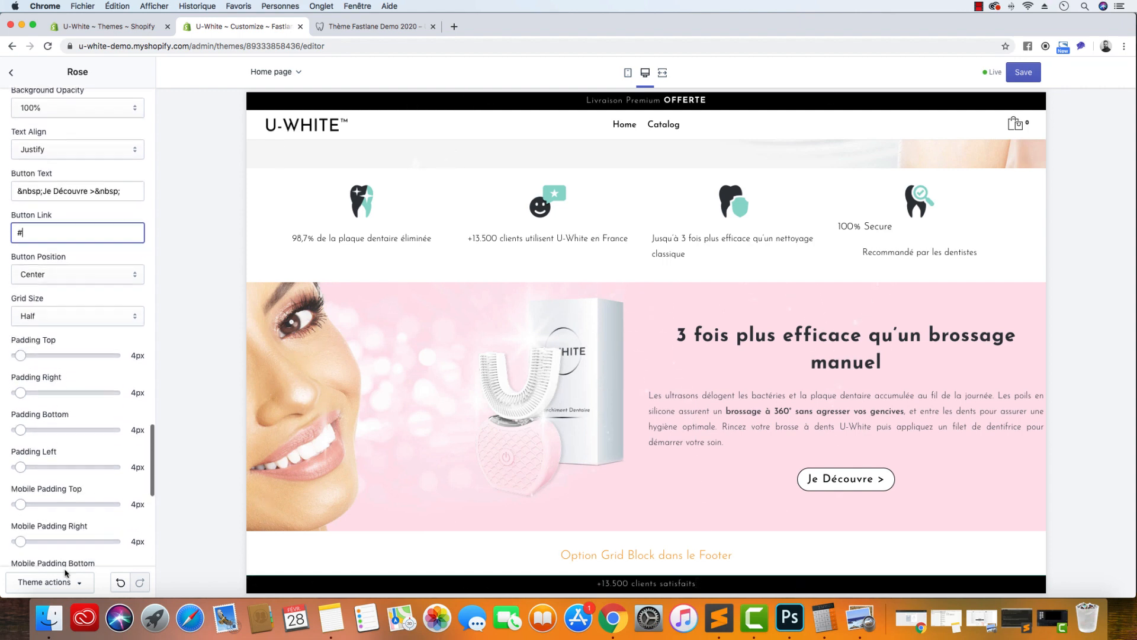
pyautogui.click(63, 628)
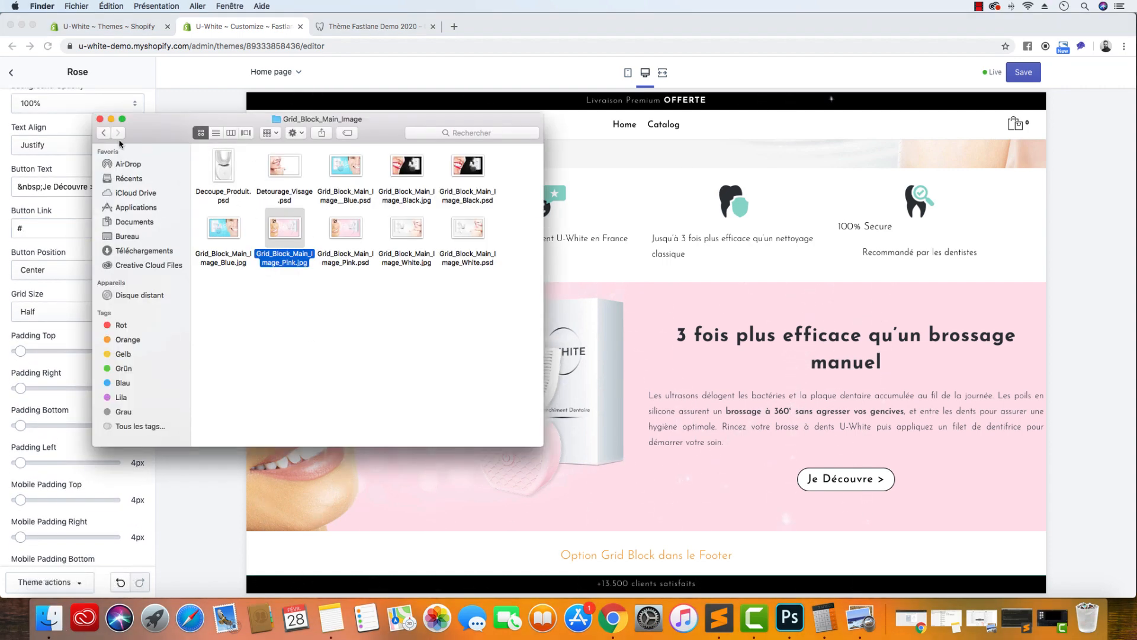
pyautogui.press('super+Up')
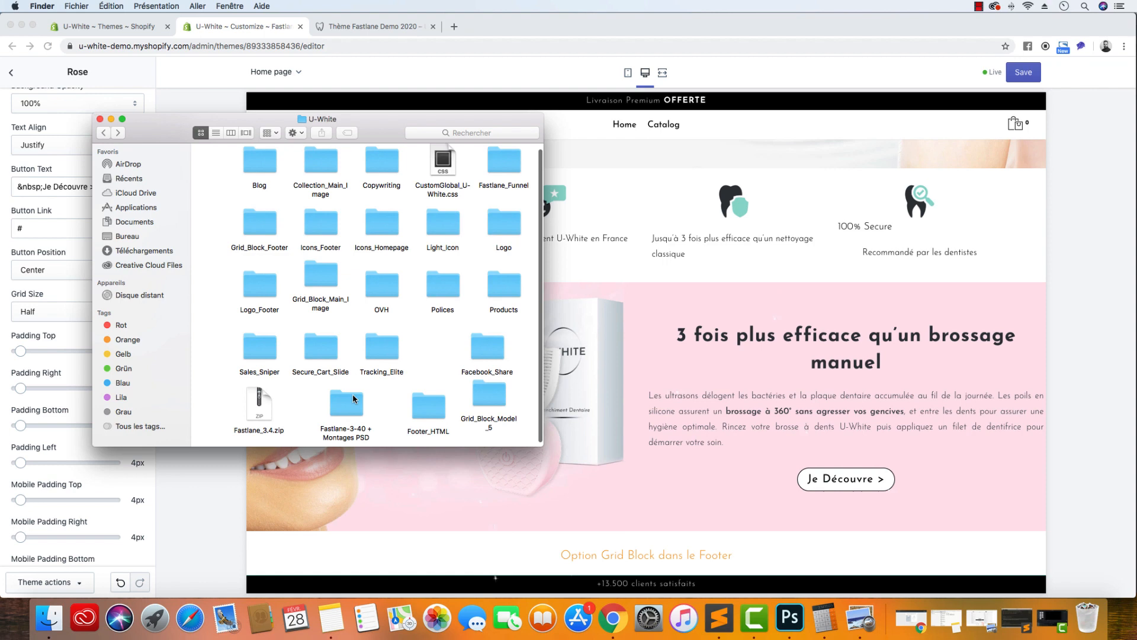
pyautogui.doubleClick(499, 403)
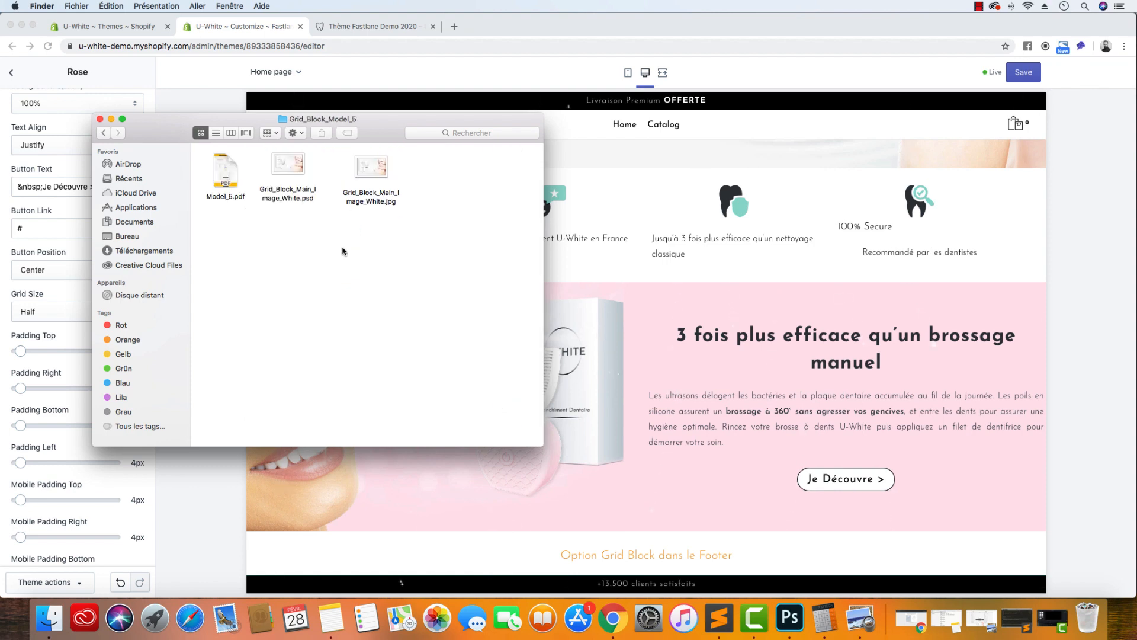
pyautogui.doubleClick(236, 172)
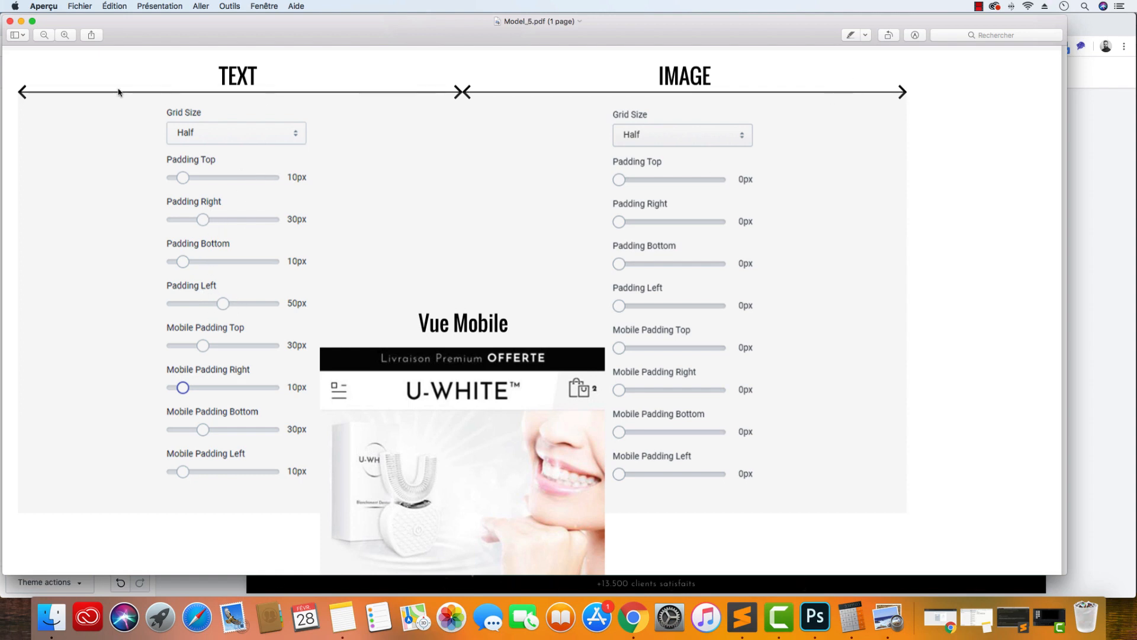
# Close the PDF and set the Text block's desktop padding to Top 10px, Right 50px, Bottom 10px and Left 30px
pyautogui.click(8, 21)
pyautogui.click(53, 341)
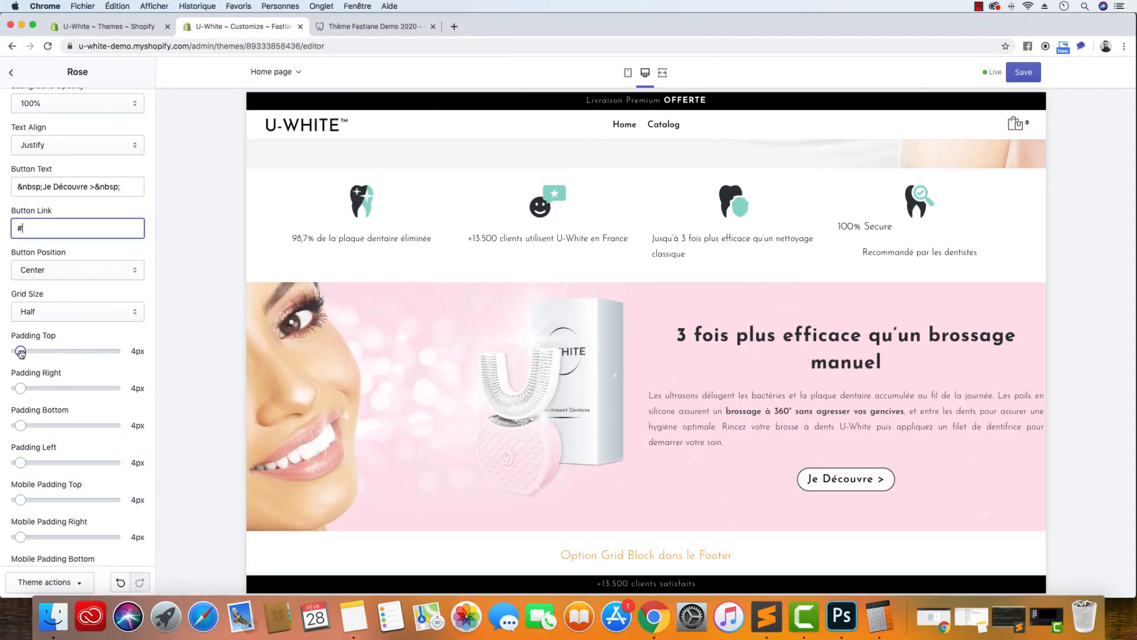
pyautogui.moveTo(20, 350); pyautogui.dragTo(26, 352)
pyautogui.moveTo(62, 389); pyautogui.dragTo(67, 389)
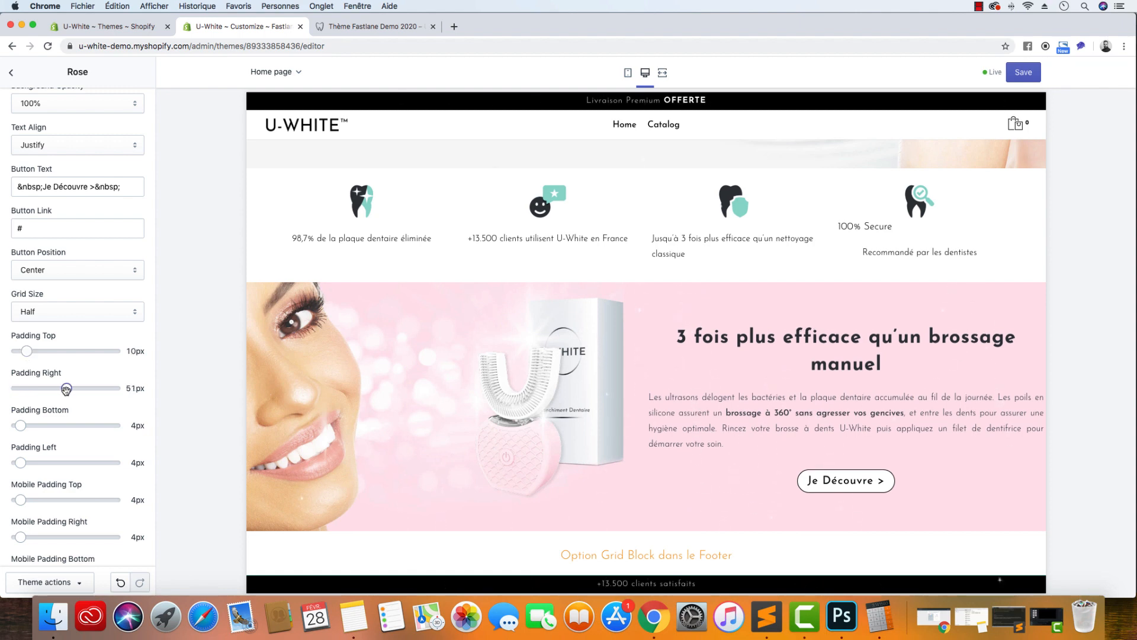
pyautogui.moveTo(20, 425); pyautogui.dragTo(26, 426)
pyautogui.moveTo(43, 464); pyautogui.dragTo(24, 500)
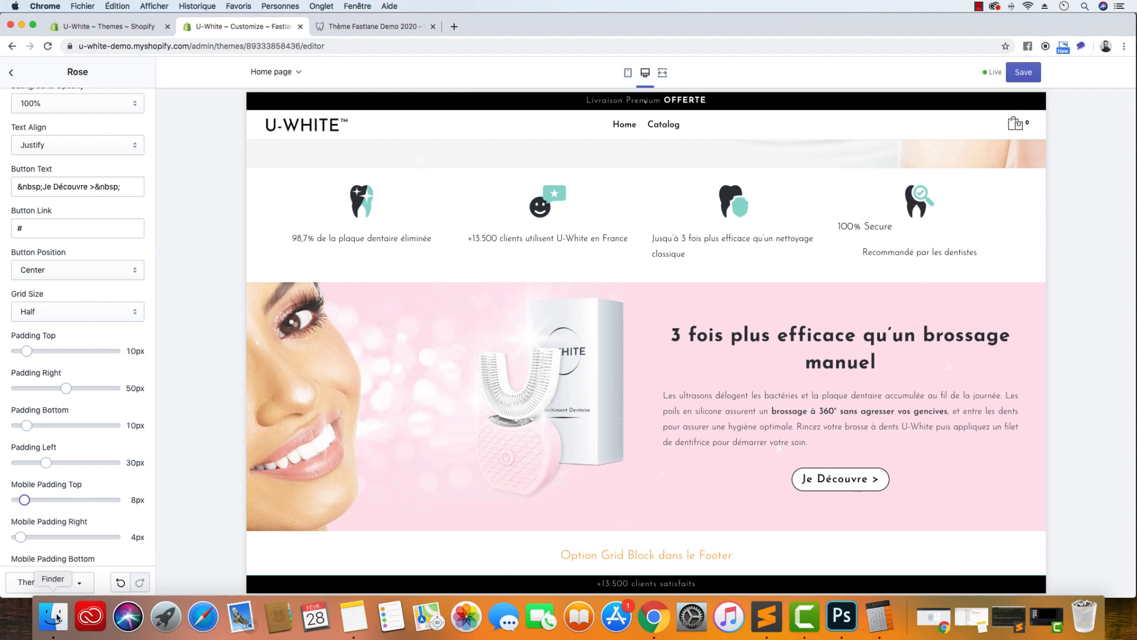
# Reopen Model_5.pdf from Finder, consult the mobile padding values in its TEXT column, and return to the theme editor in Chrome
pyautogui.click(60, 618)
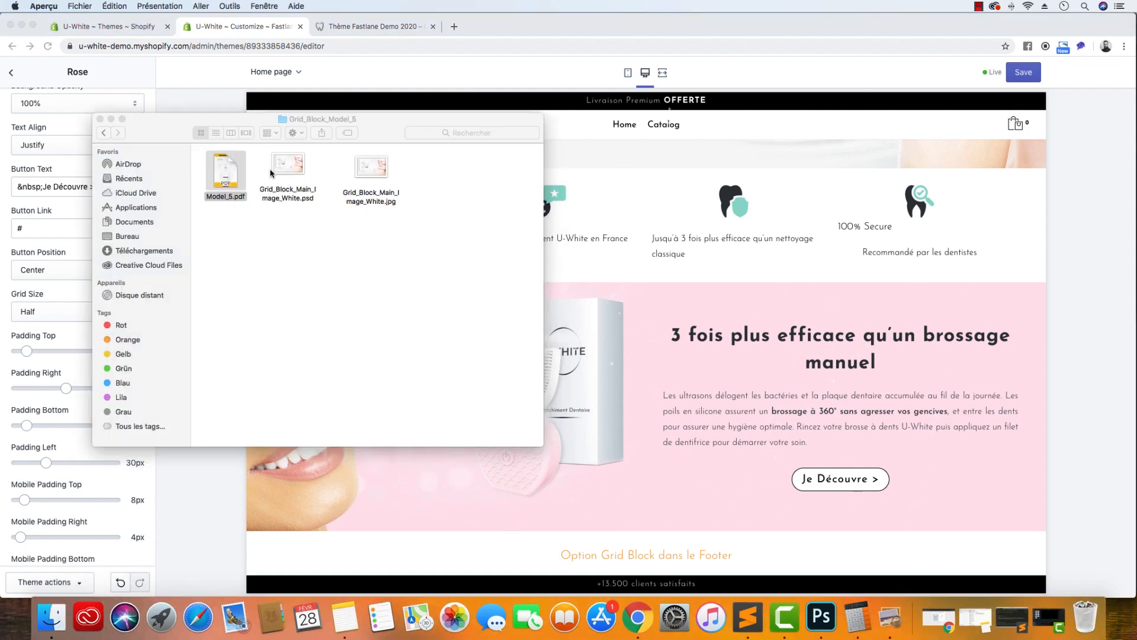
pyautogui.doubleClick(219, 169)
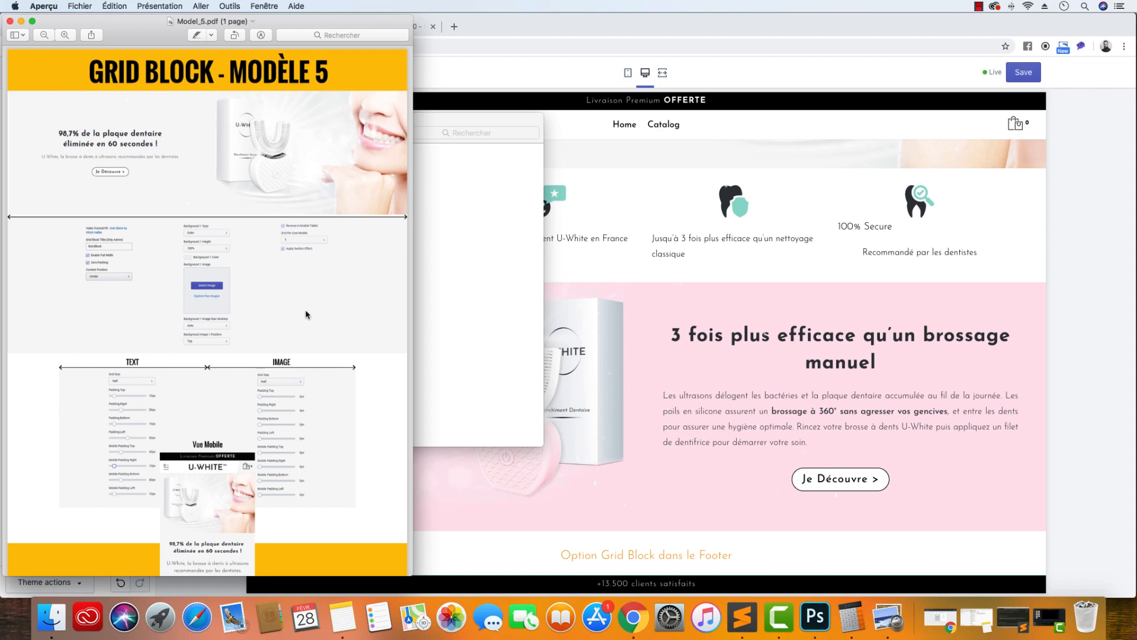
pyautogui.press('super+plus')
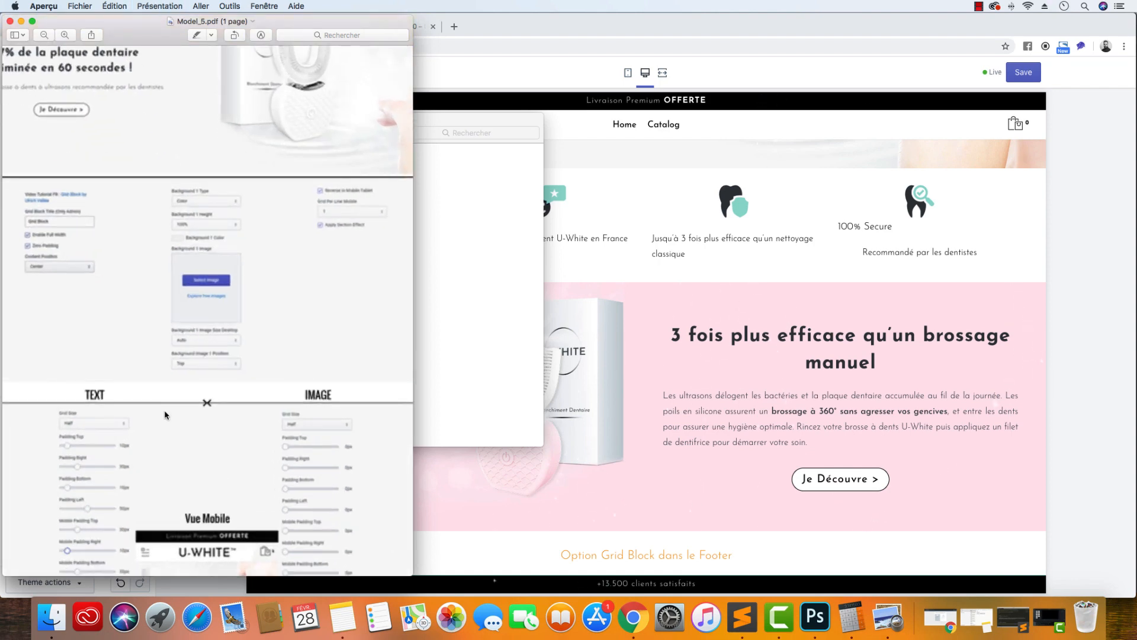
pyautogui.scroll(-5, 165, 414)
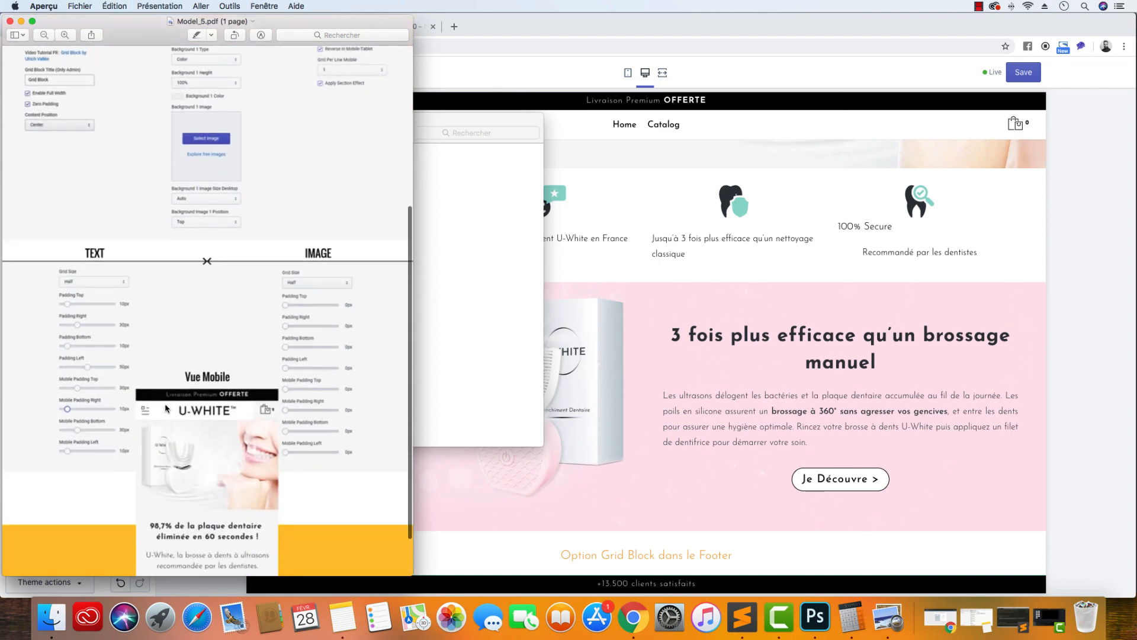
pyautogui.click(459, 283)
pyautogui.click(451, 55)
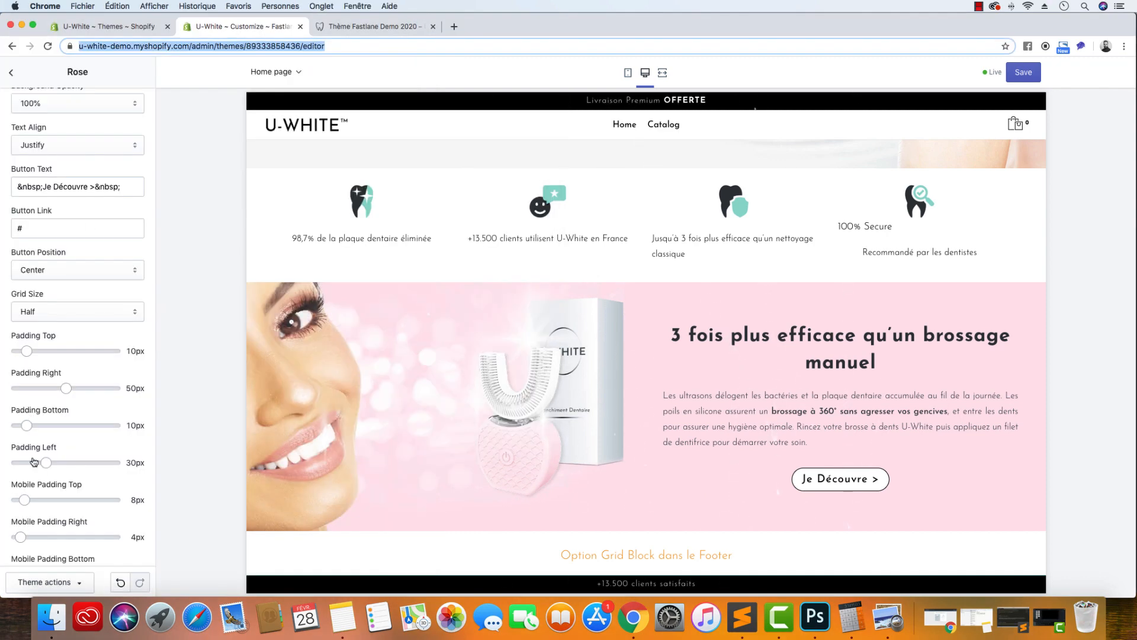
# Set the Text block's Mobile Padding to Top 30px, Right 10px, Bottom 30px and Left 10px
pyautogui.scroll(-5, 42, 508)
pyautogui.click(43, 253)
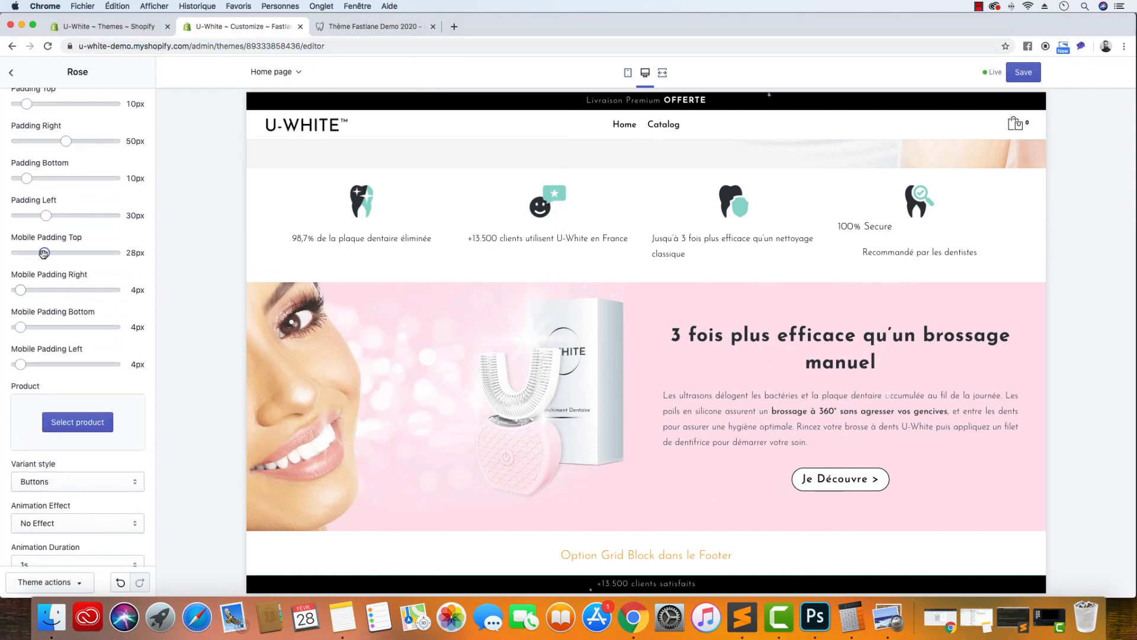
pyautogui.click(29, 292)
pyautogui.moveTo(26, 291); pyautogui.dragTo(26, 291)
pyautogui.click(46, 327)
pyautogui.click(46, 253)
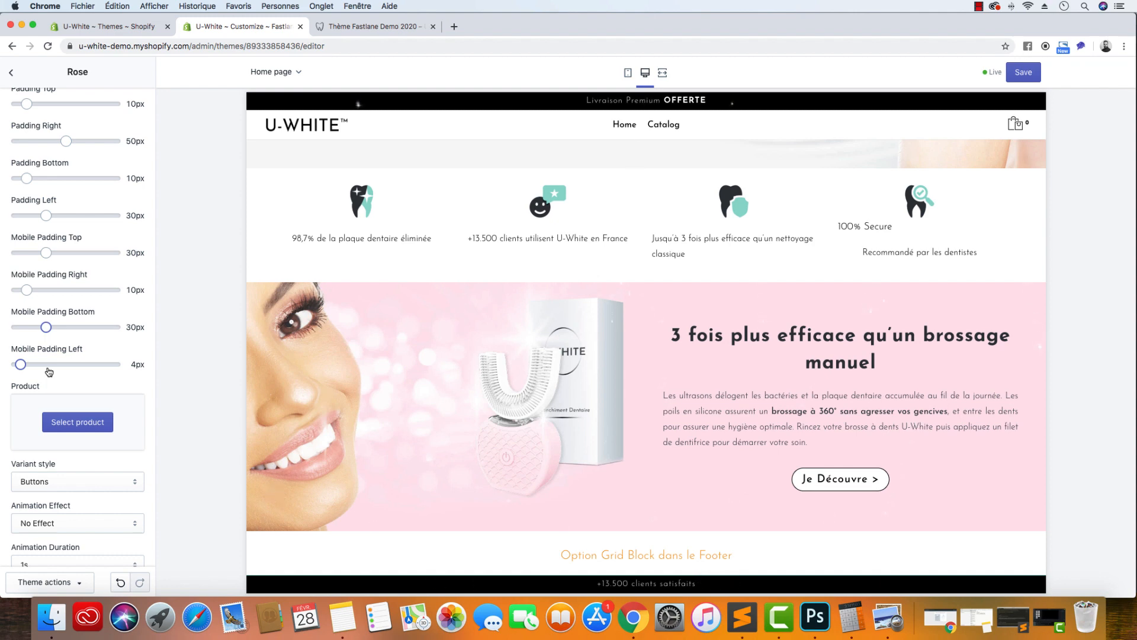
pyautogui.click(28, 364)
pyautogui.moveTo(27, 364); pyautogui.dragTo(28, 363)
# Set the Text block's Animation Effect to zoomIn and its Animation Duration to 2s, and save the theme
pyautogui.scroll(-5, 85, 473)
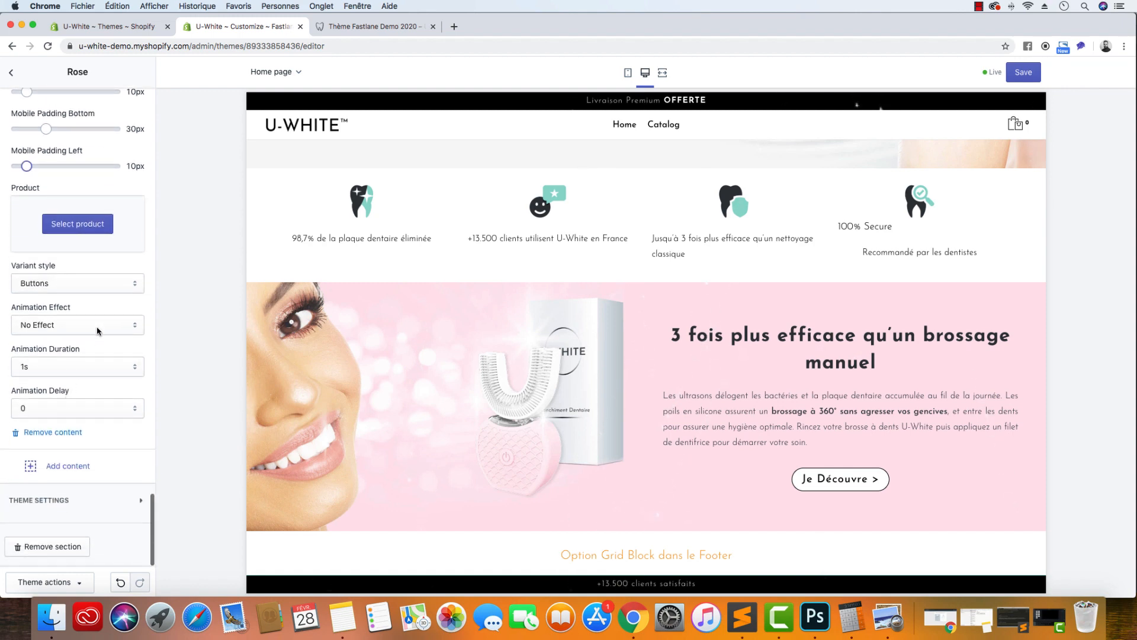
pyautogui.click(97, 325)
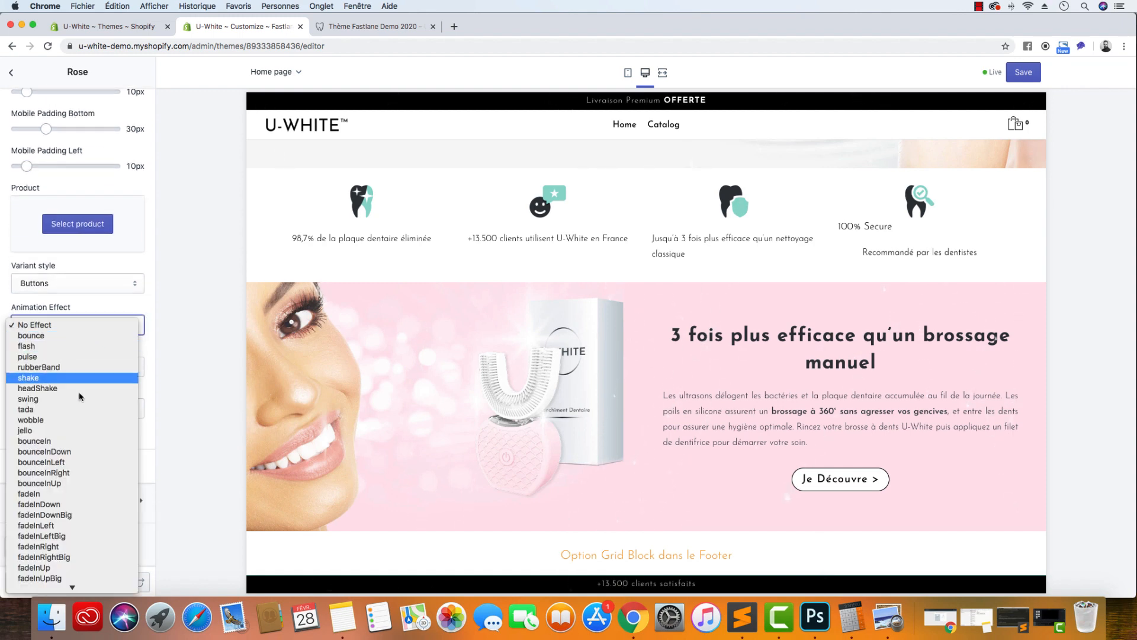
pyautogui.scroll(-3, 81, 415)
pyautogui.scroll(-3, 81, 413)
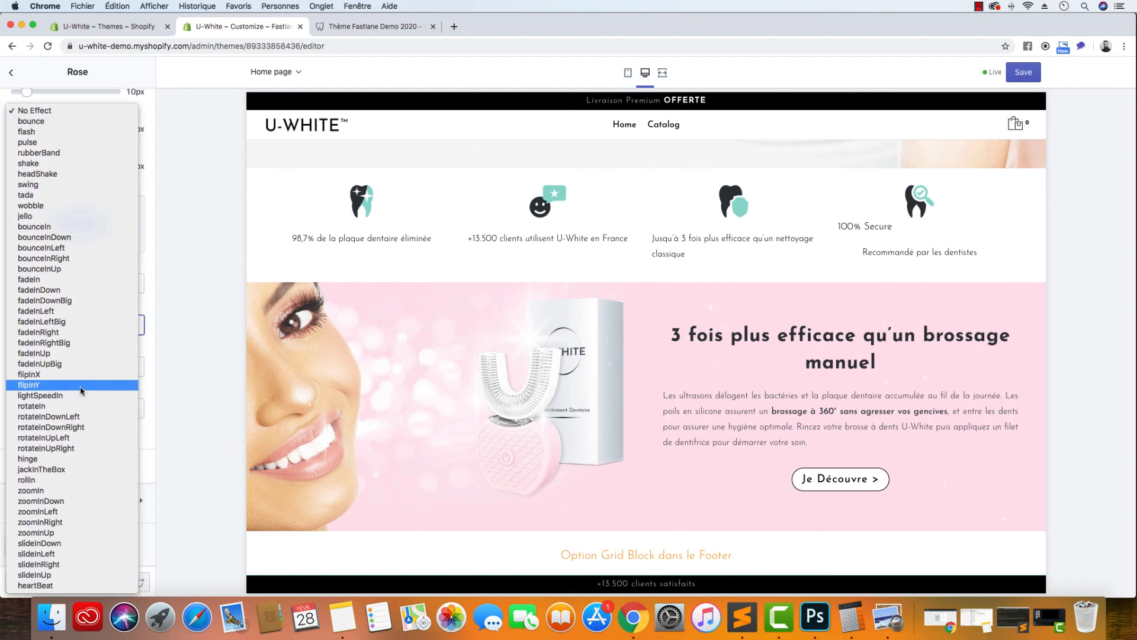
pyautogui.click(72, 491)
pyautogui.click(72, 370)
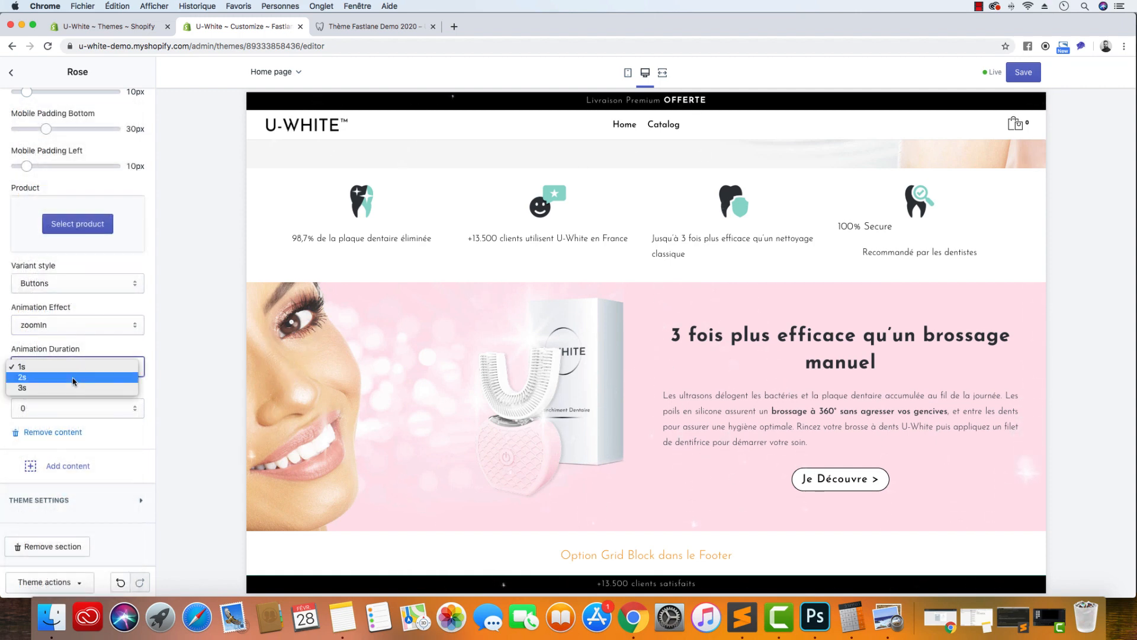
pyautogui.click(74, 382)
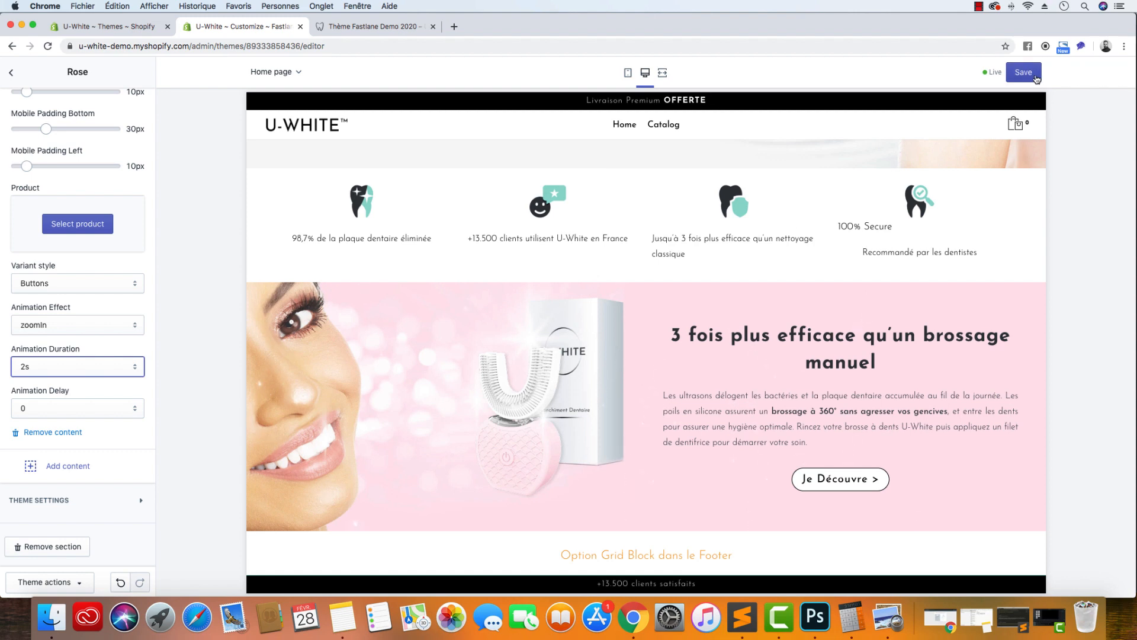
pyautogui.click(1033, 78)
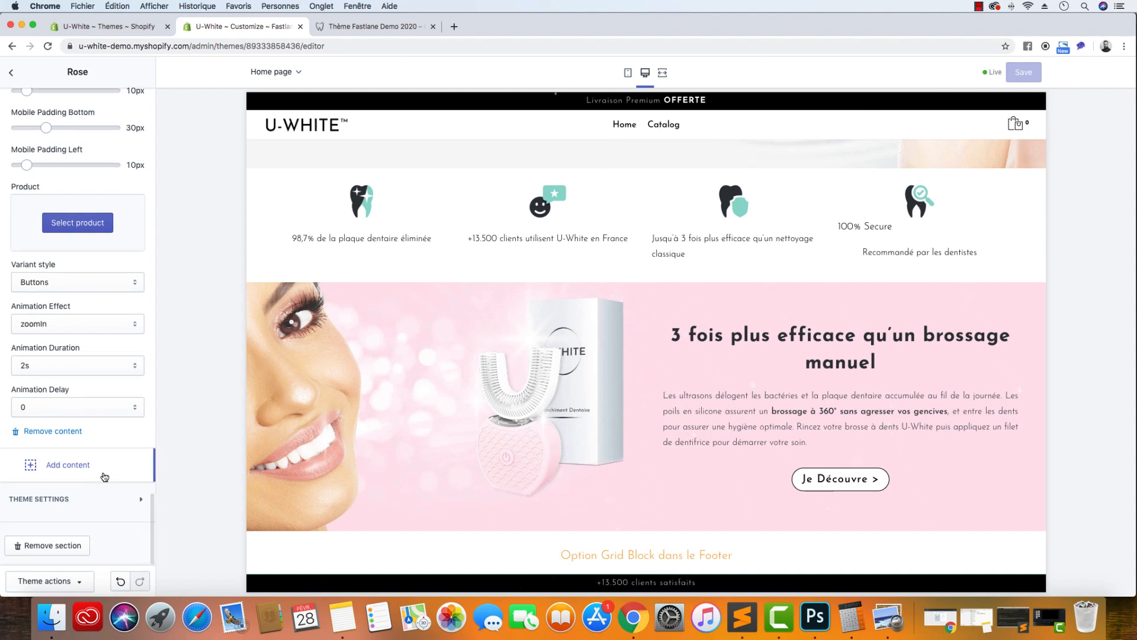
# Return to the theme's section list and switch to the uwhite.fr homepage to view the blocks around the product section
pyautogui.click(14, 73)
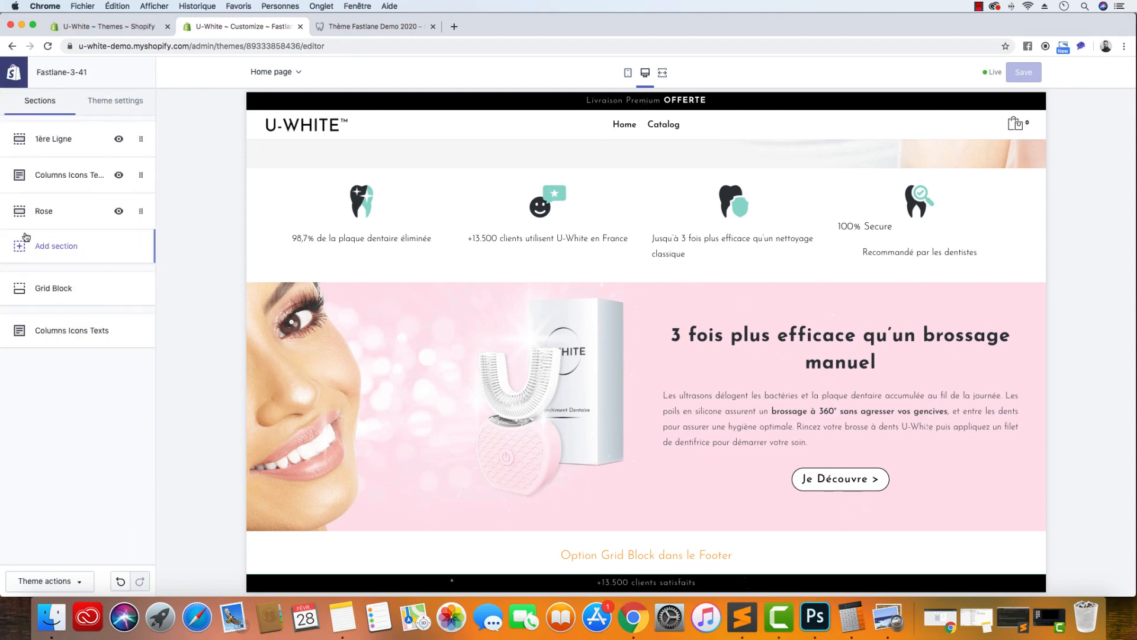
pyautogui.moveTo(144, 191)
pyautogui.mouseDown()
pyautogui.moveTo(145, 173)
pyautogui.moveTo(134, 208)
pyautogui.mouseUp()
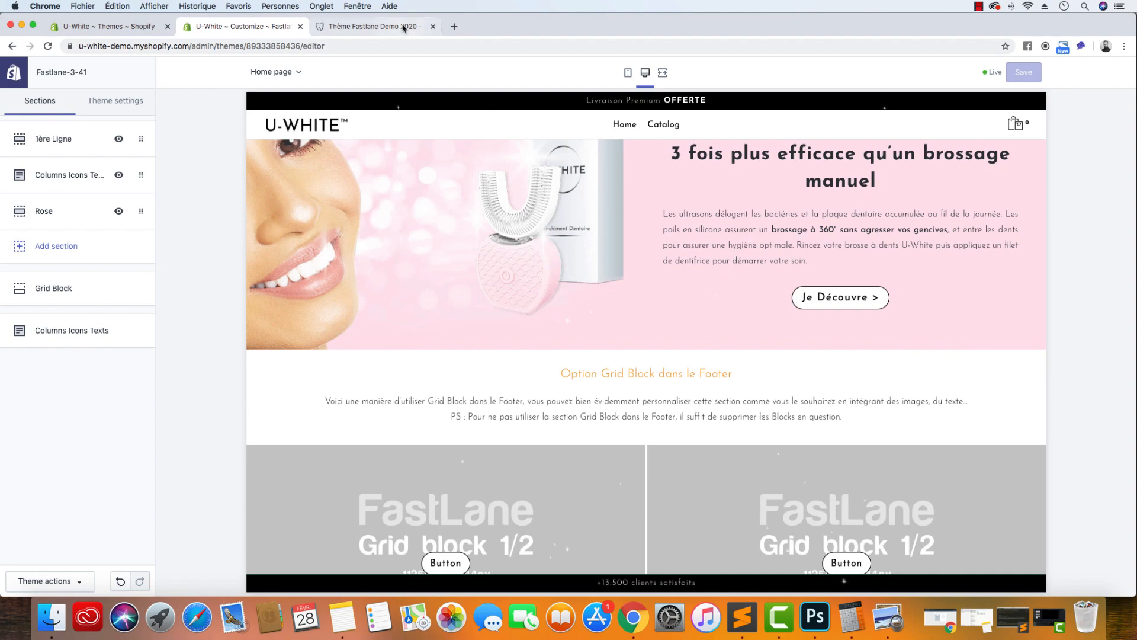
pyautogui.click(372, 26)
pyautogui.scroll(-10, 558, 452)
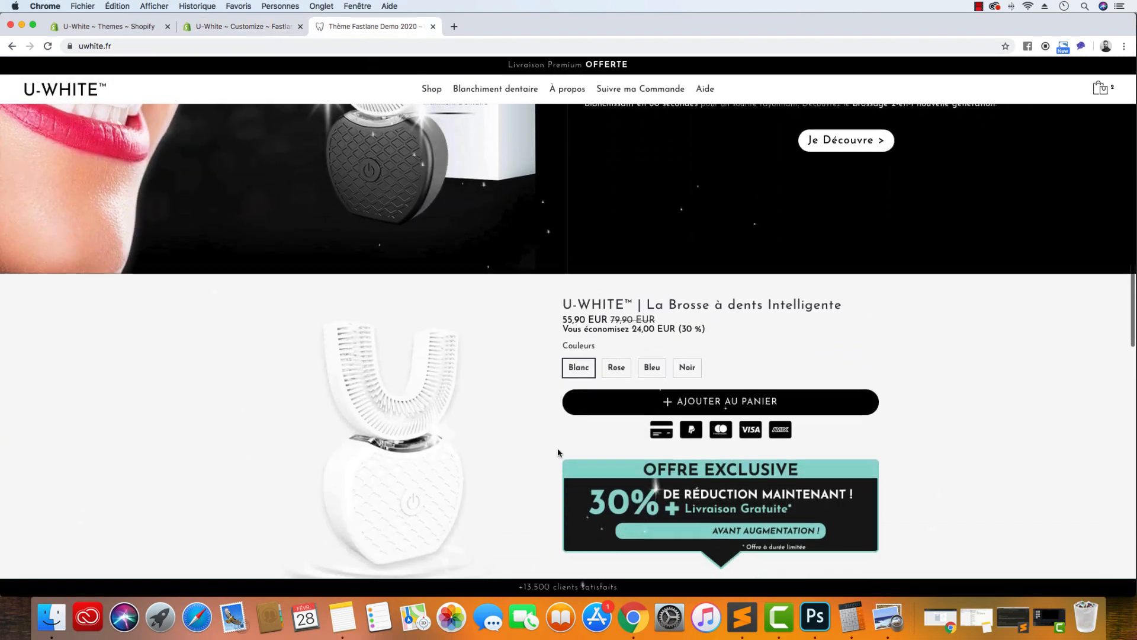